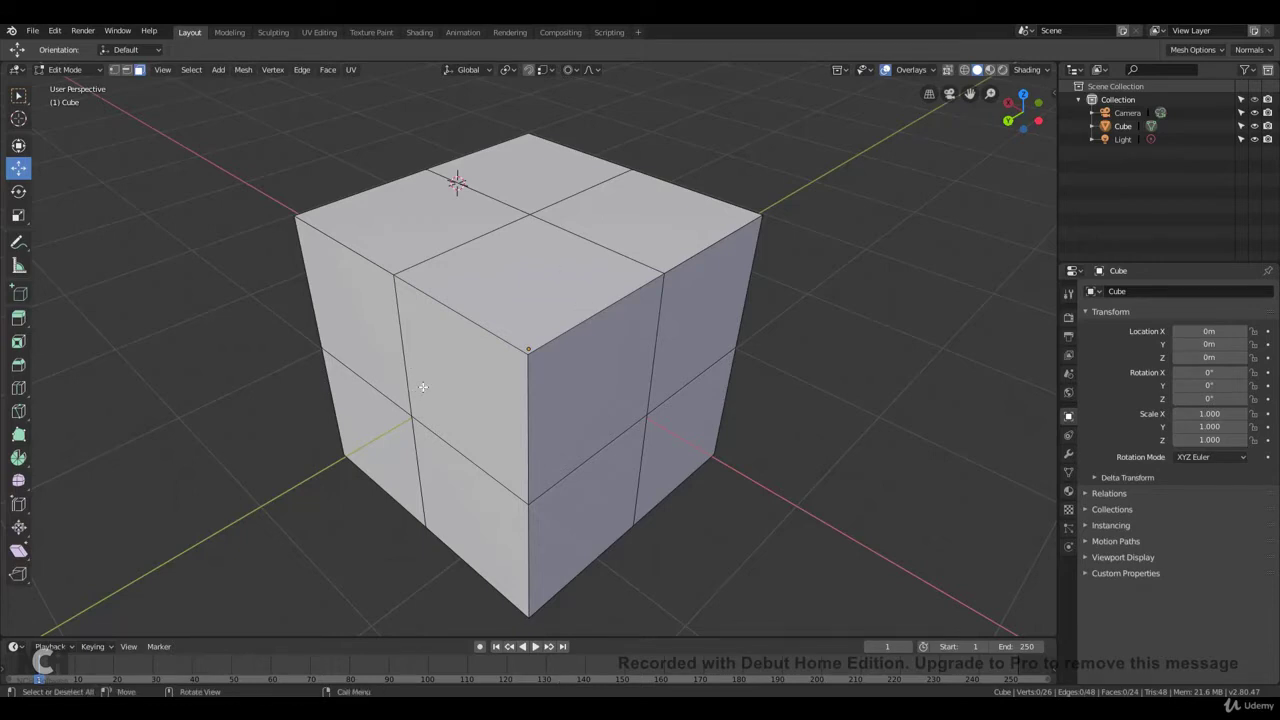
# Clear the cube's selection, switch to Edge select mode, and begin a knife cut
pyautogui.press('k')
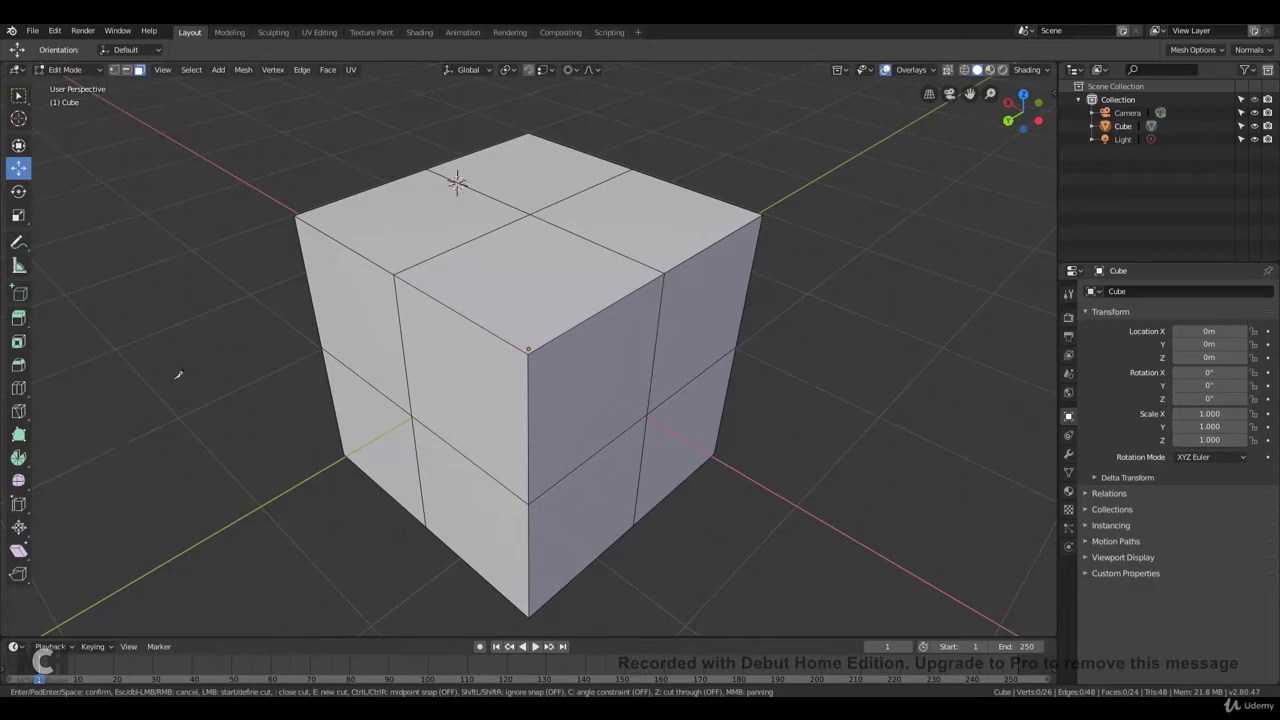
pyautogui.press('Escape')
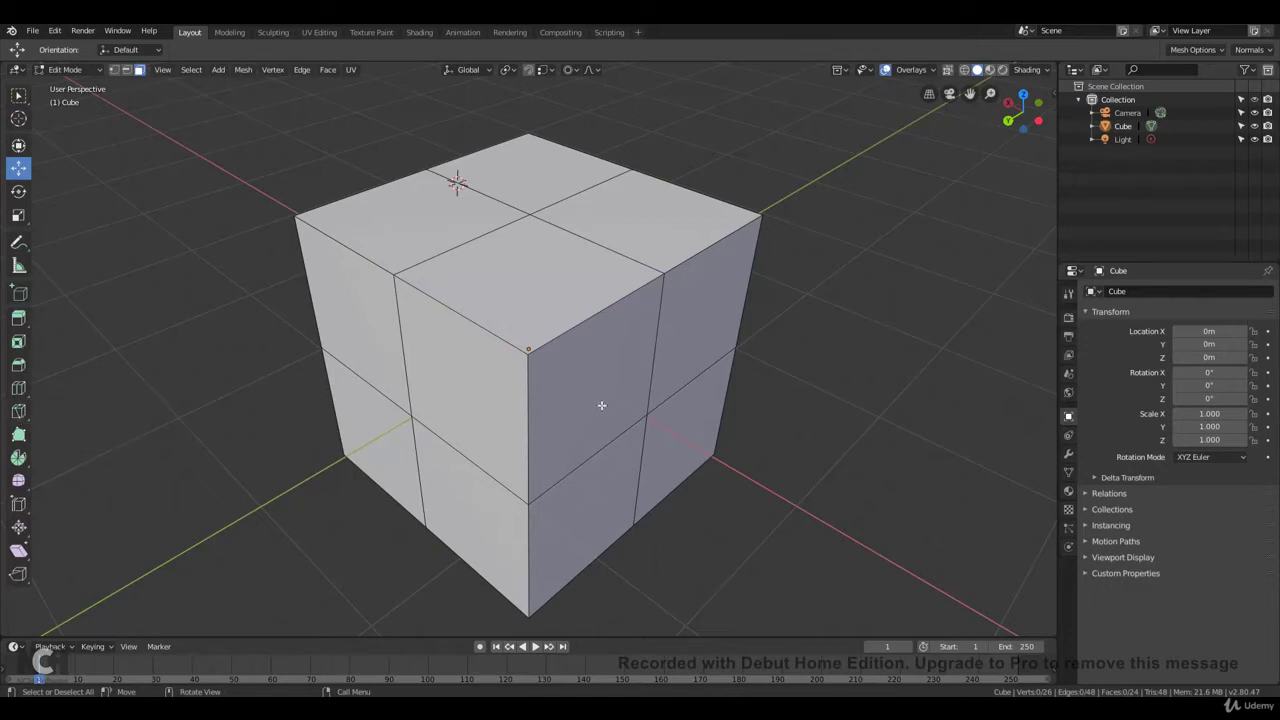
pyautogui.hotkey('alt', 'a')
pyautogui.click(127, 70)
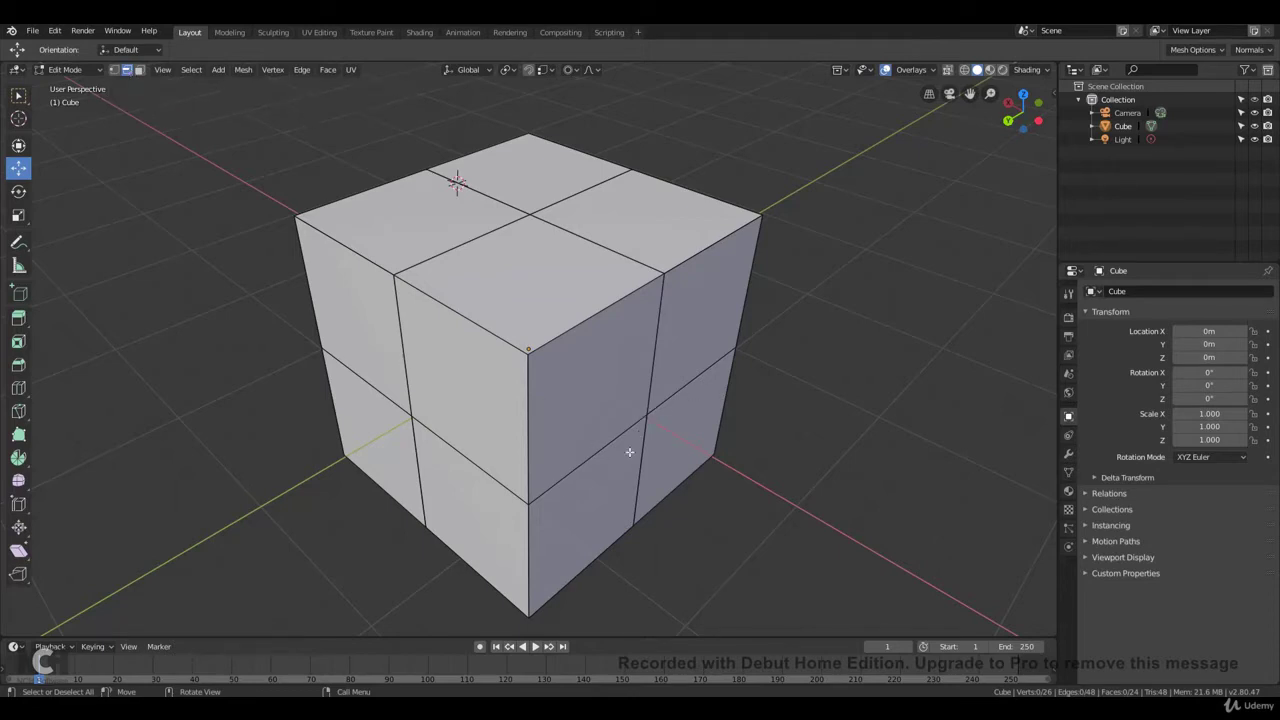
pyautogui.press('k')
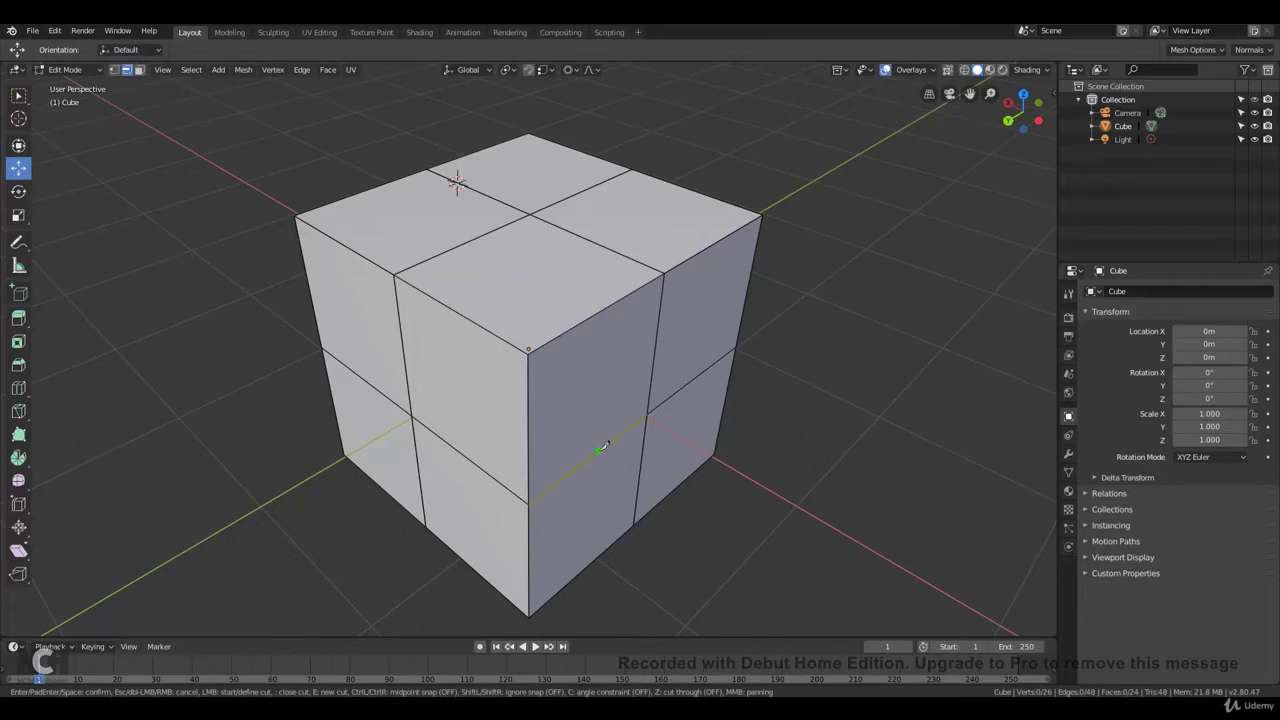
pyautogui.click(599, 449)
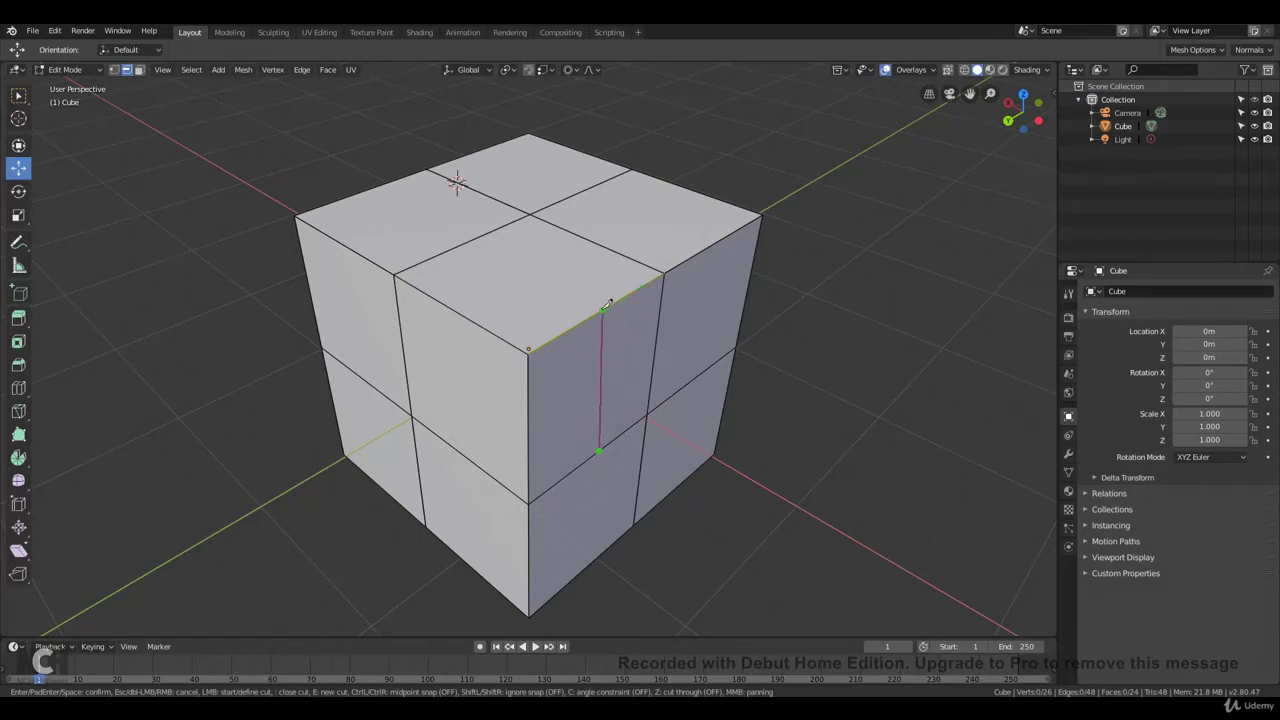
pyautogui.click(605, 306)
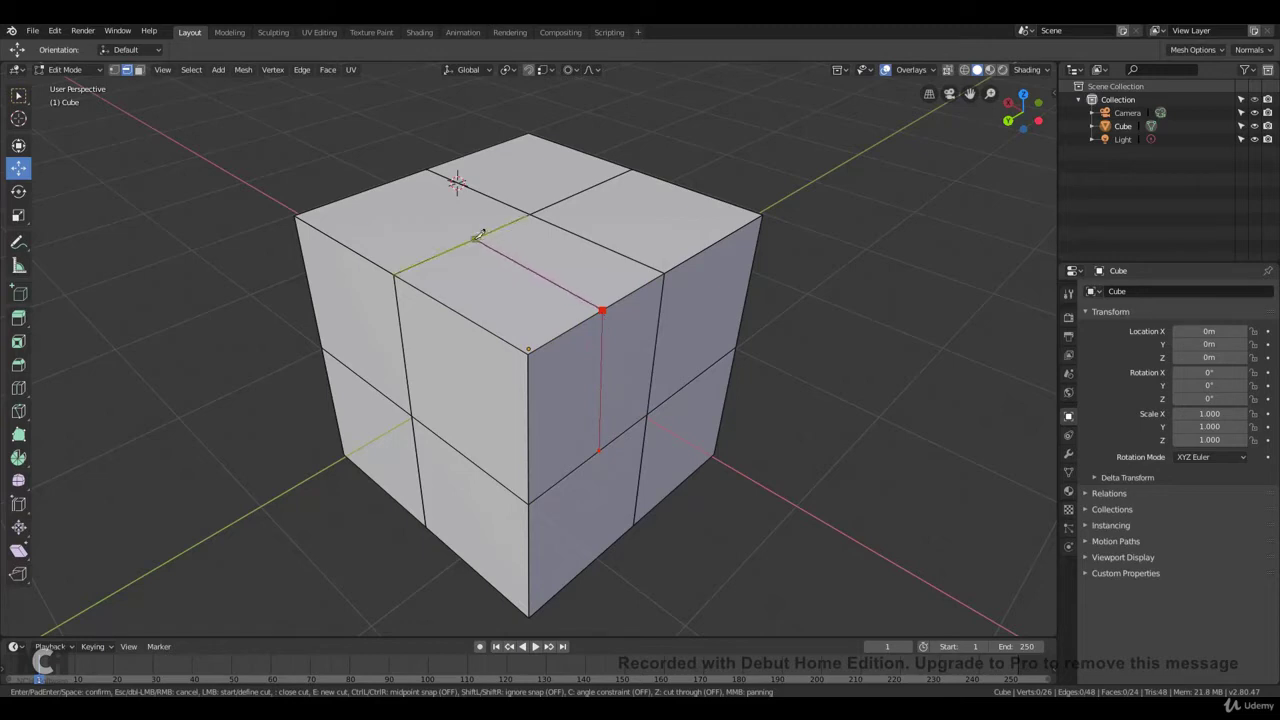
pyautogui.click(476, 237)
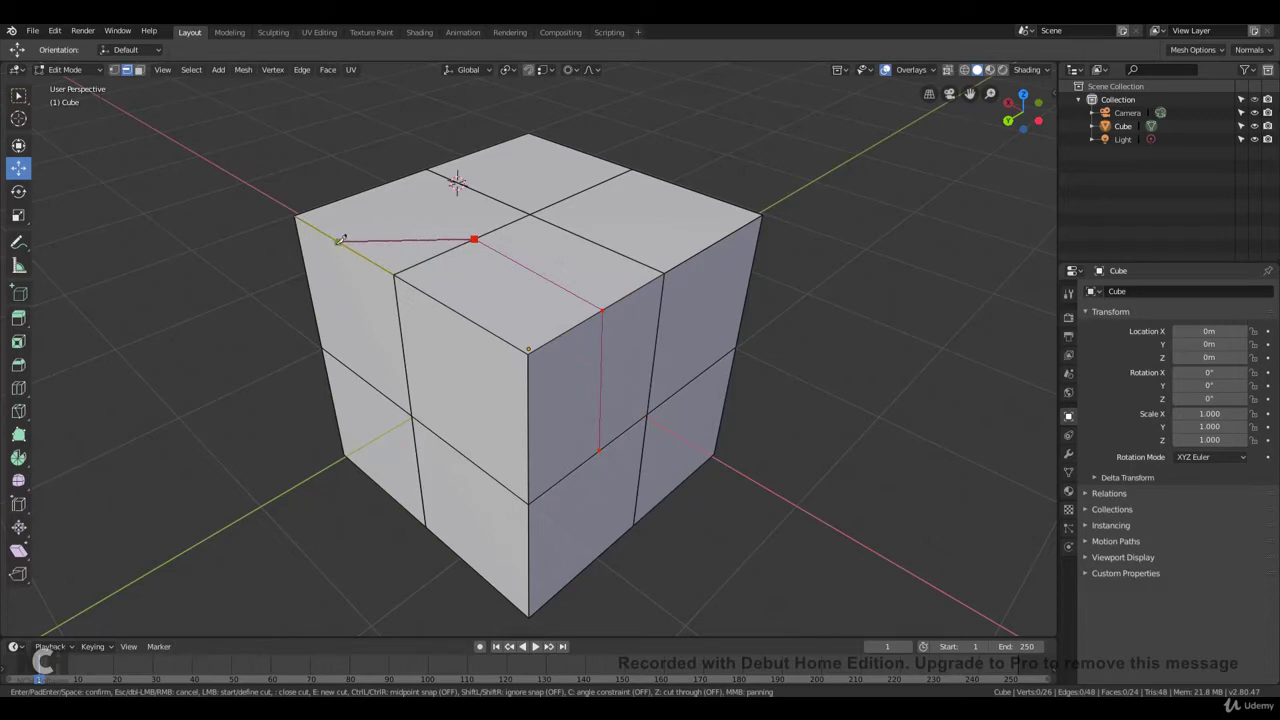
pyautogui.click(339, 241)
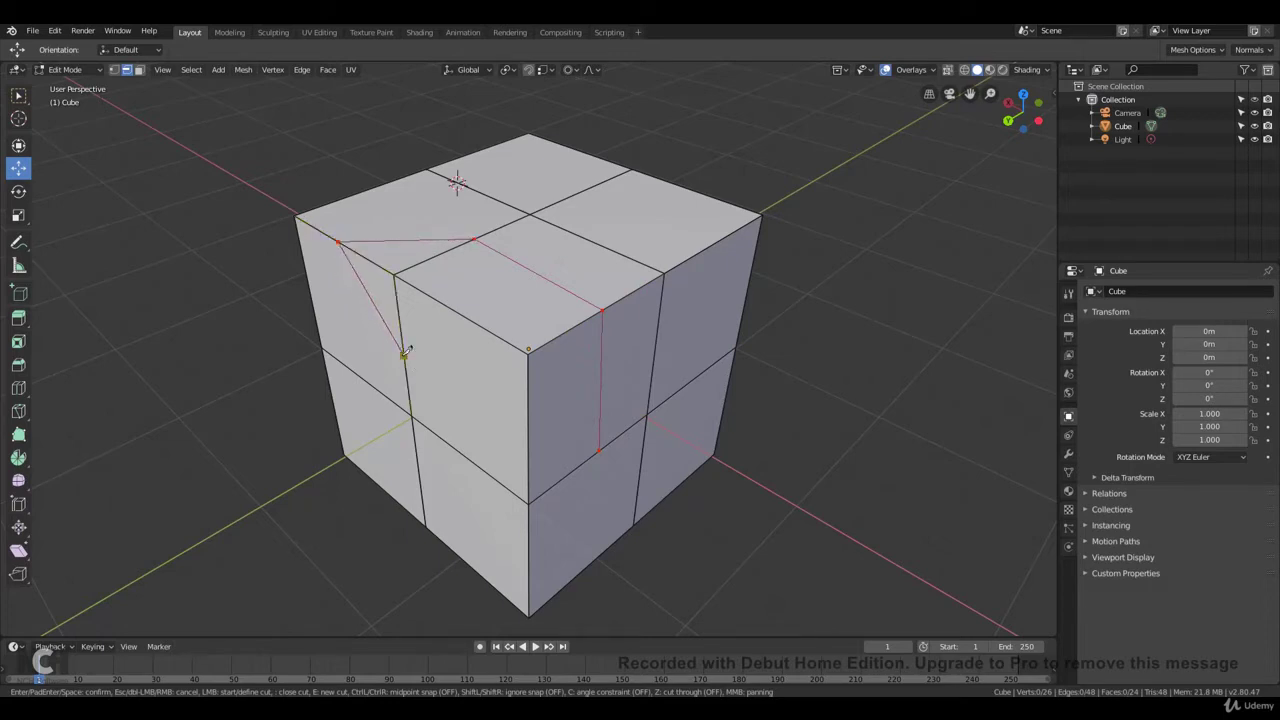
pyautogui.click(404, 355)
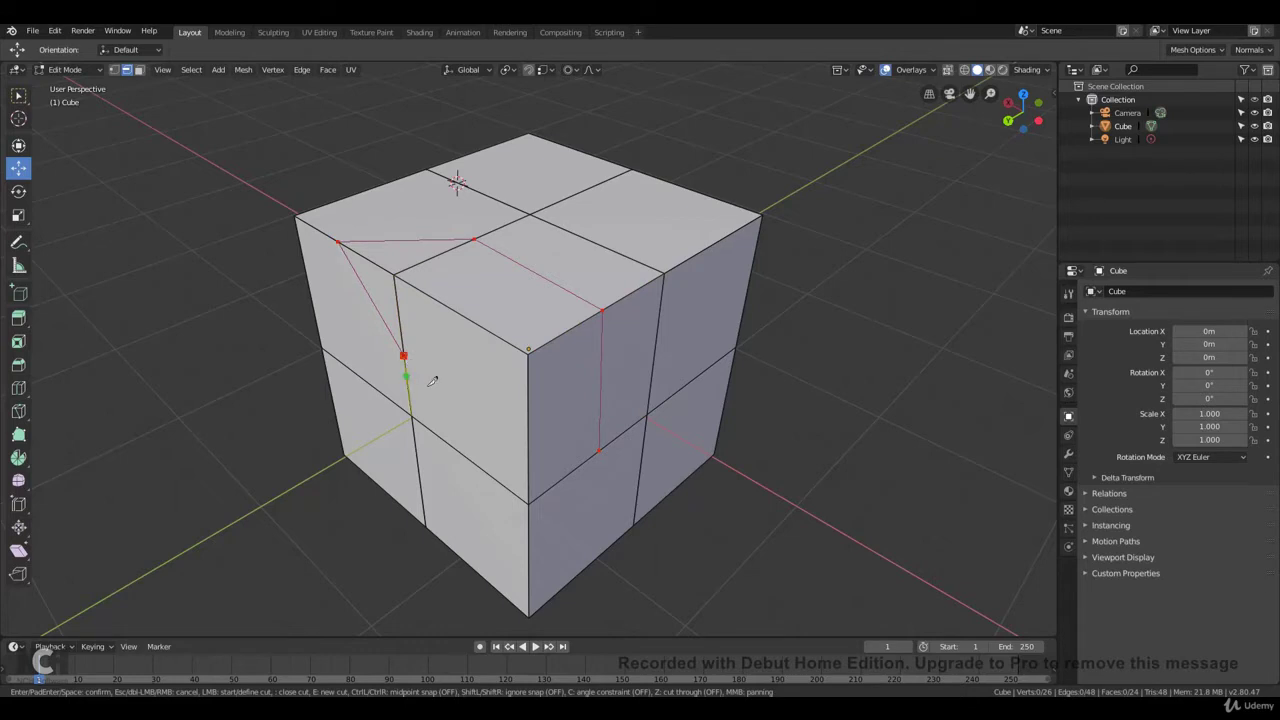
pyautogui.click(528, 419)
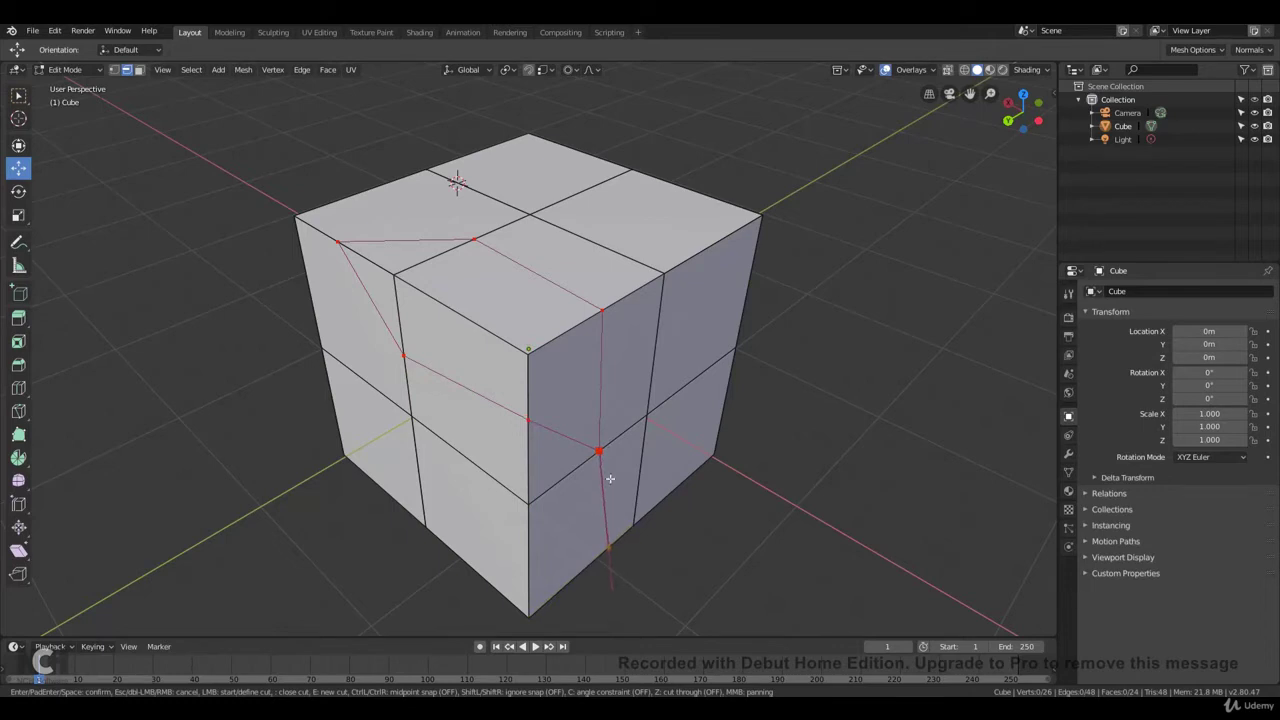
pyautogui.press('Escape')
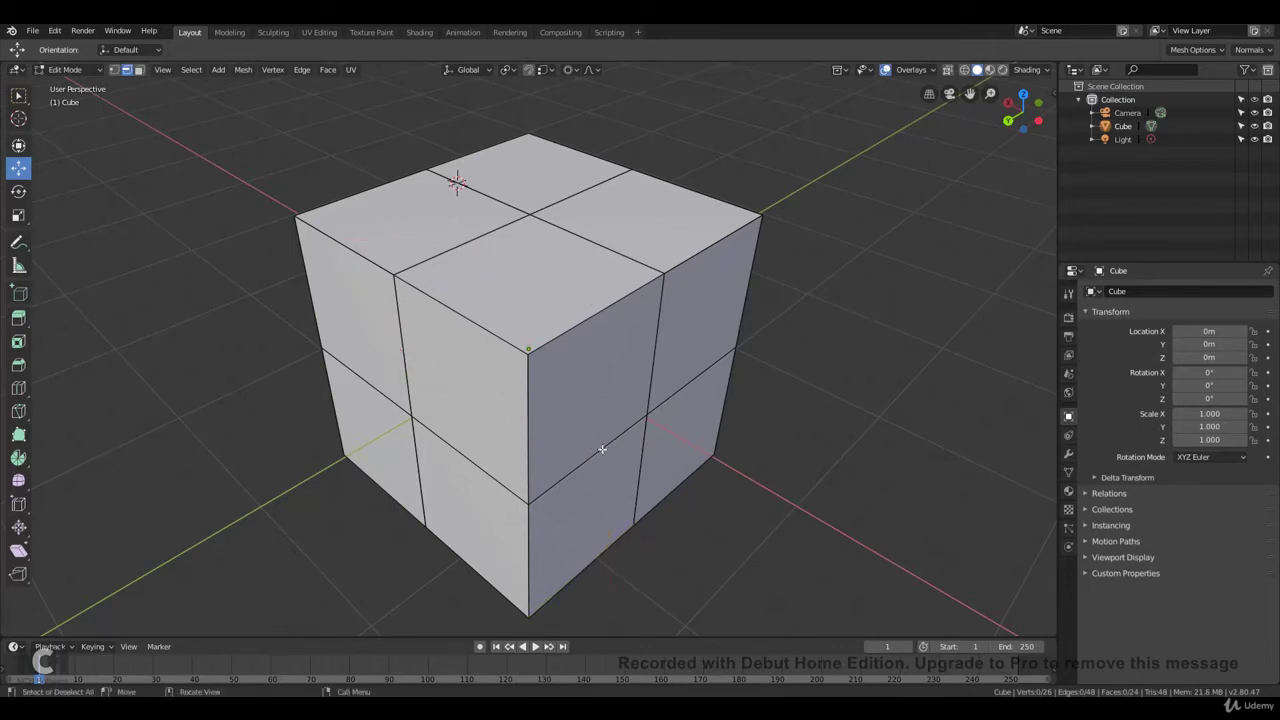
# Select the right face's middle edge, then trial a knife path across the top and cancel it
pyautogui.click(603, 439)
pyautogui.press('k')
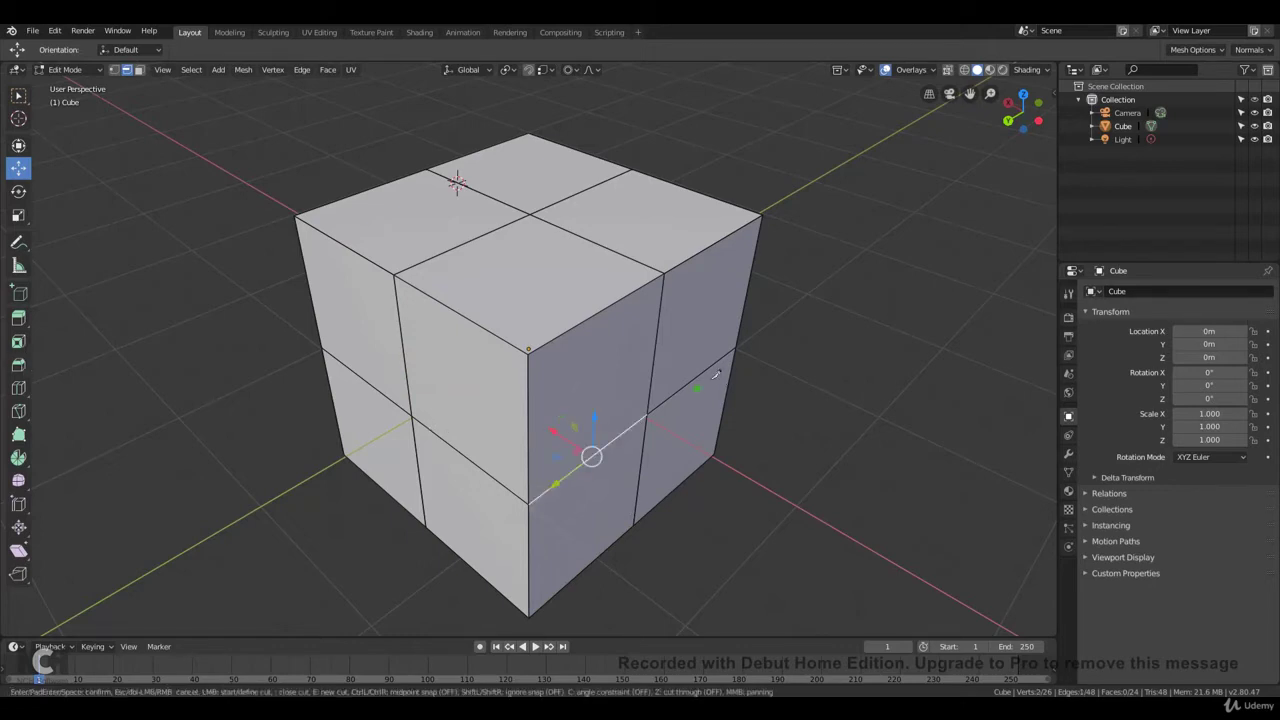
pyautogui.click(700, 372)
pyautogui.click(724, 235)
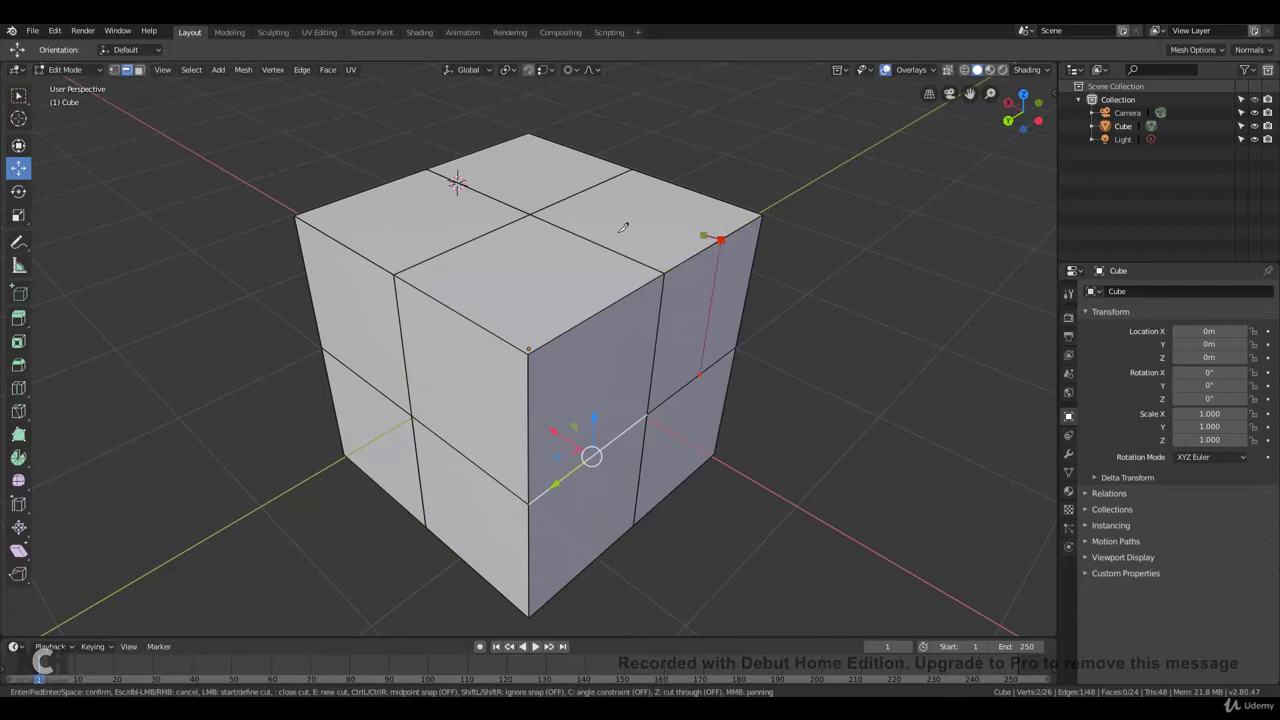
pyautogui.click(562, 234)
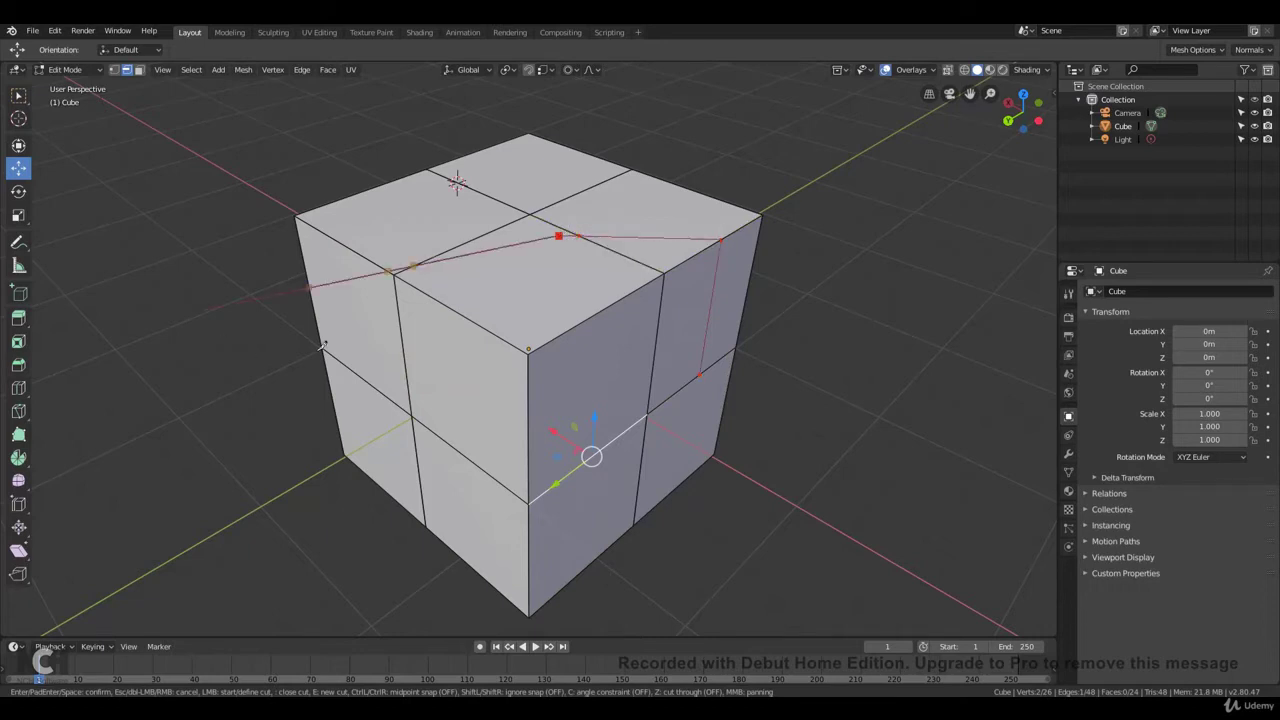
pyautogui.press('Escape')
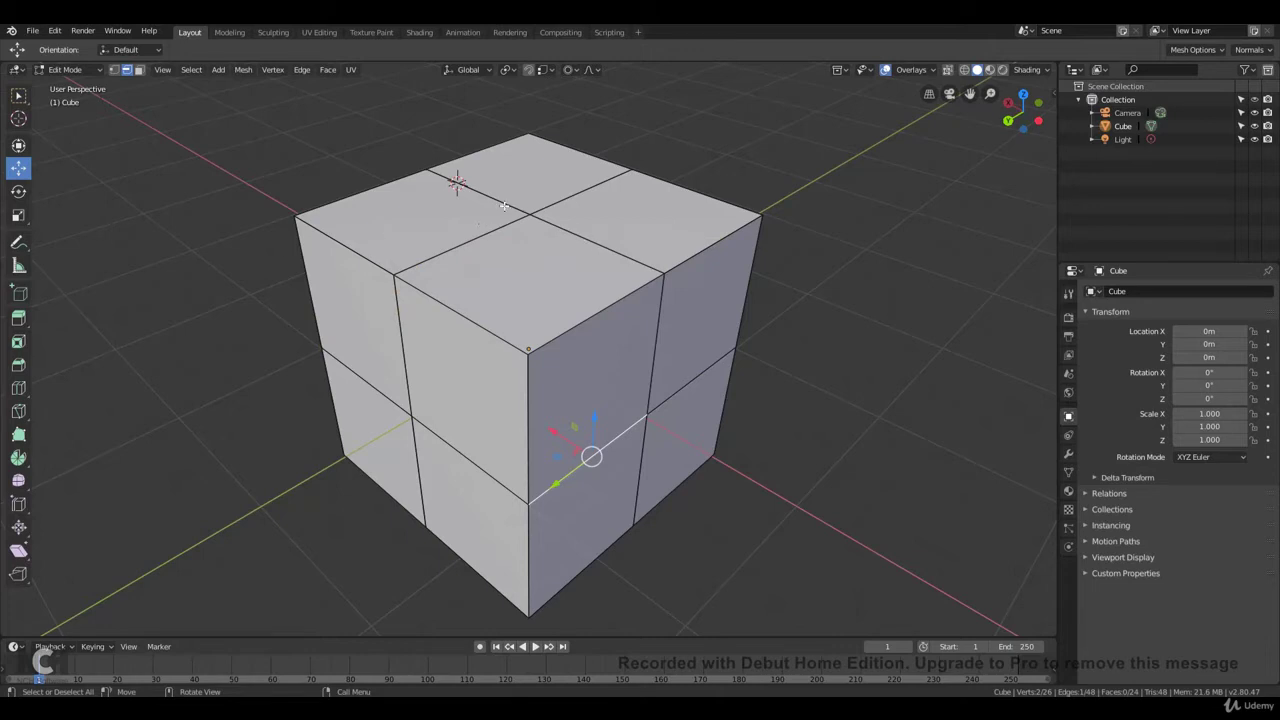
pyautogui.press('k')
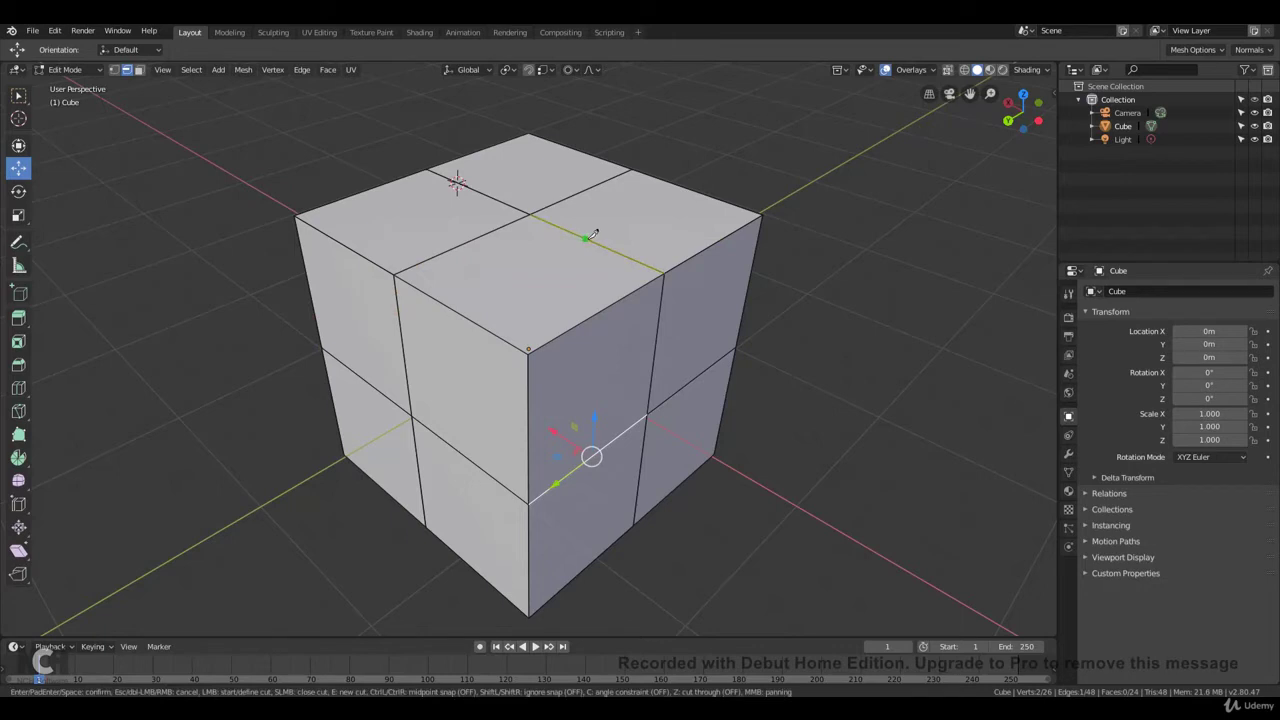
pyautogui.click(588, 236)
pyautogui.click(458, 311)
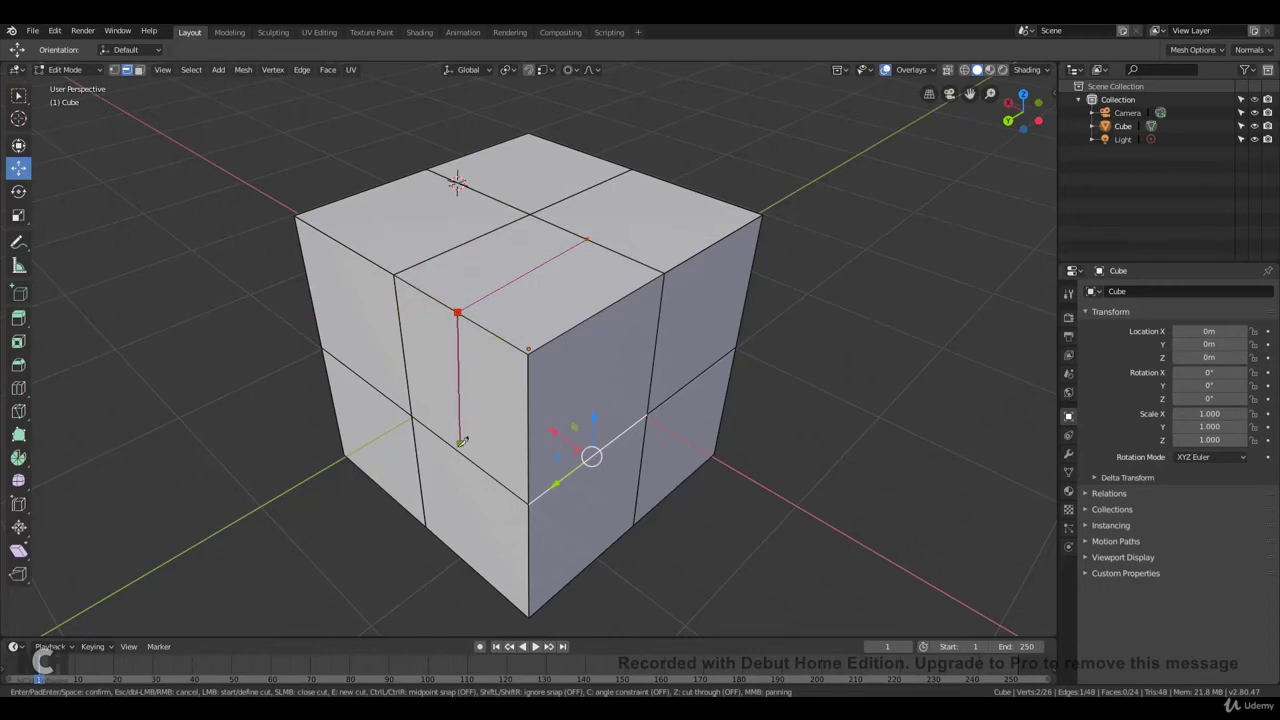
pyautogui.click(458, 448)
pyautogui.click(458, 449)
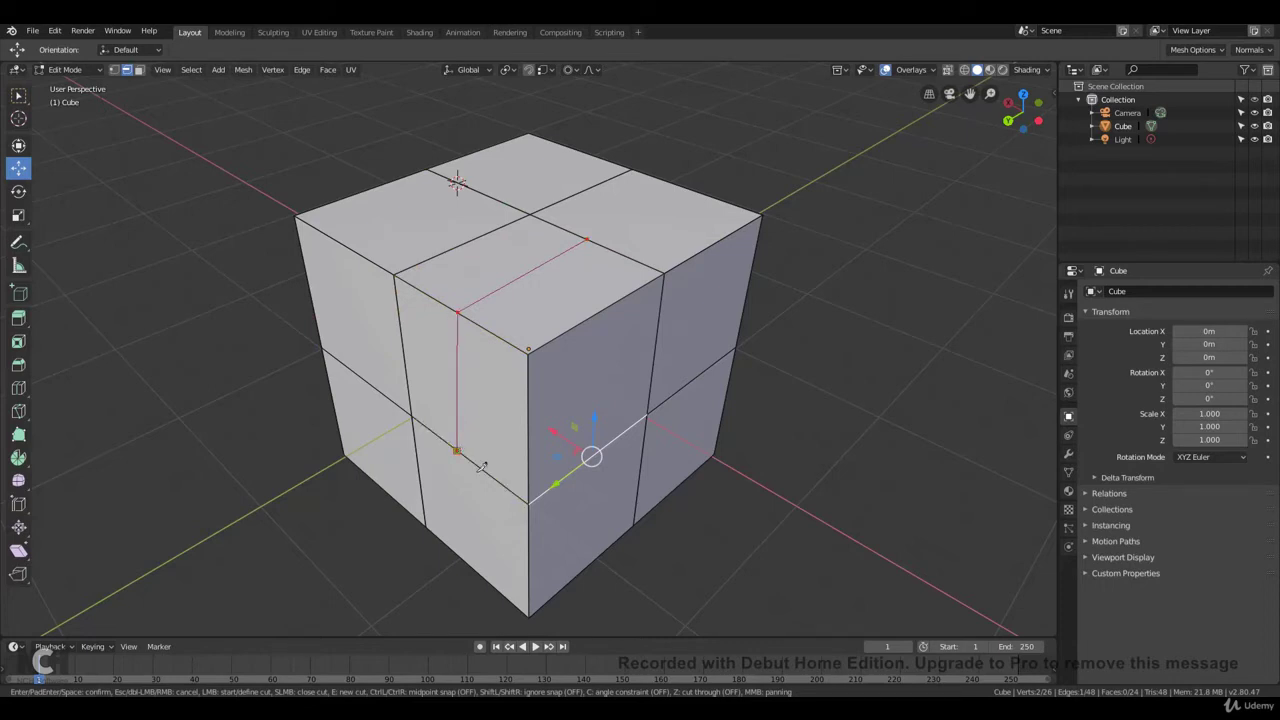
pyautogui.click(532, 557)
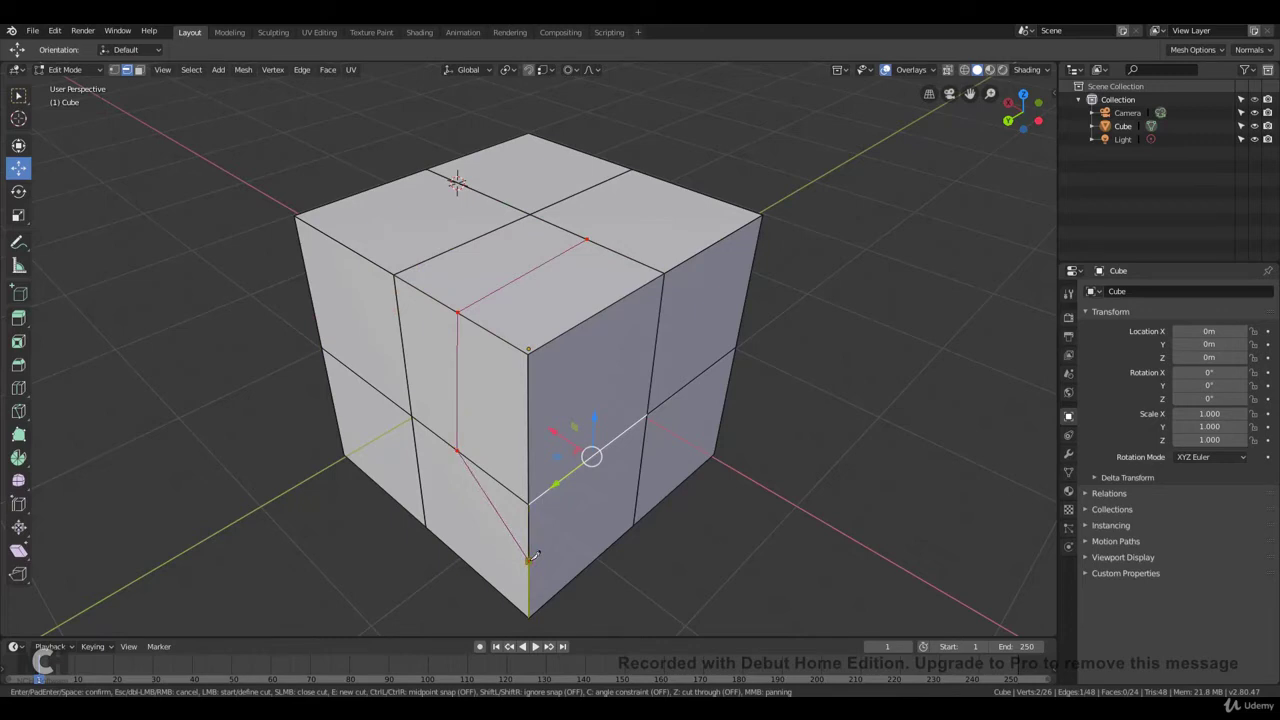
pyautogui.click(609, 441)
pyautogui.click(598, 312)
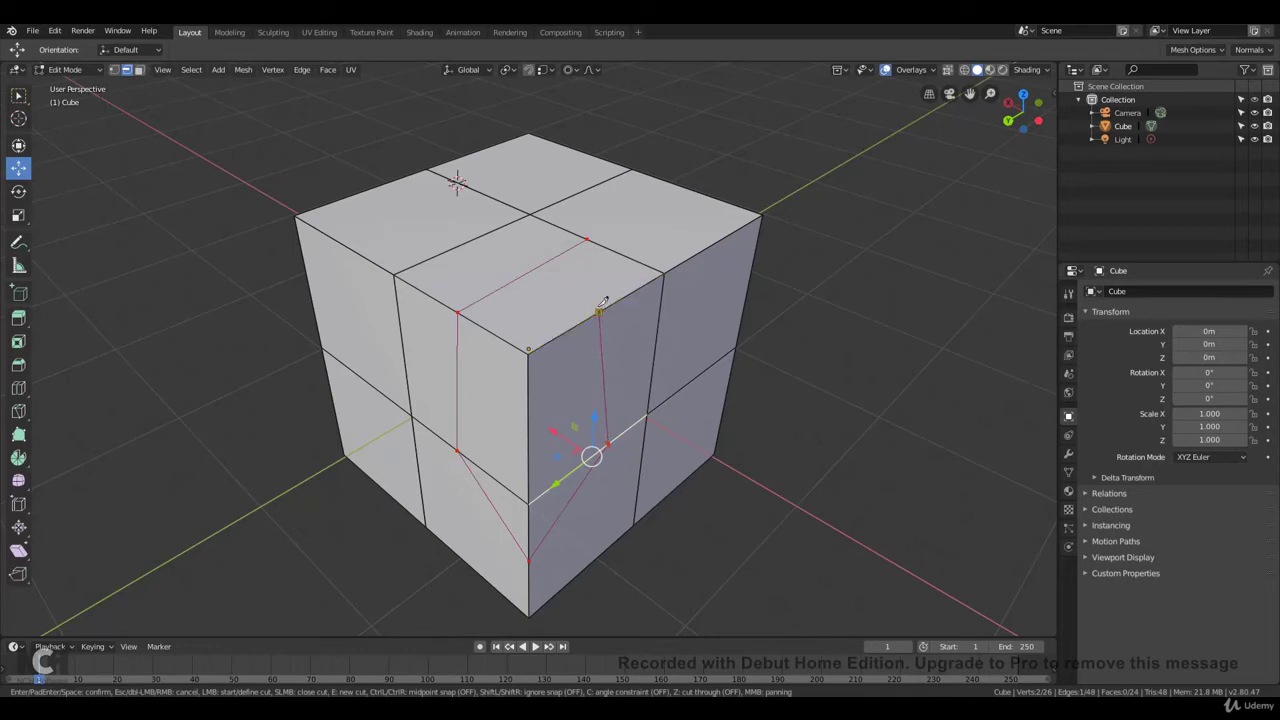
pyautogui.click(589, 237)
pyautogui.press('Escape')
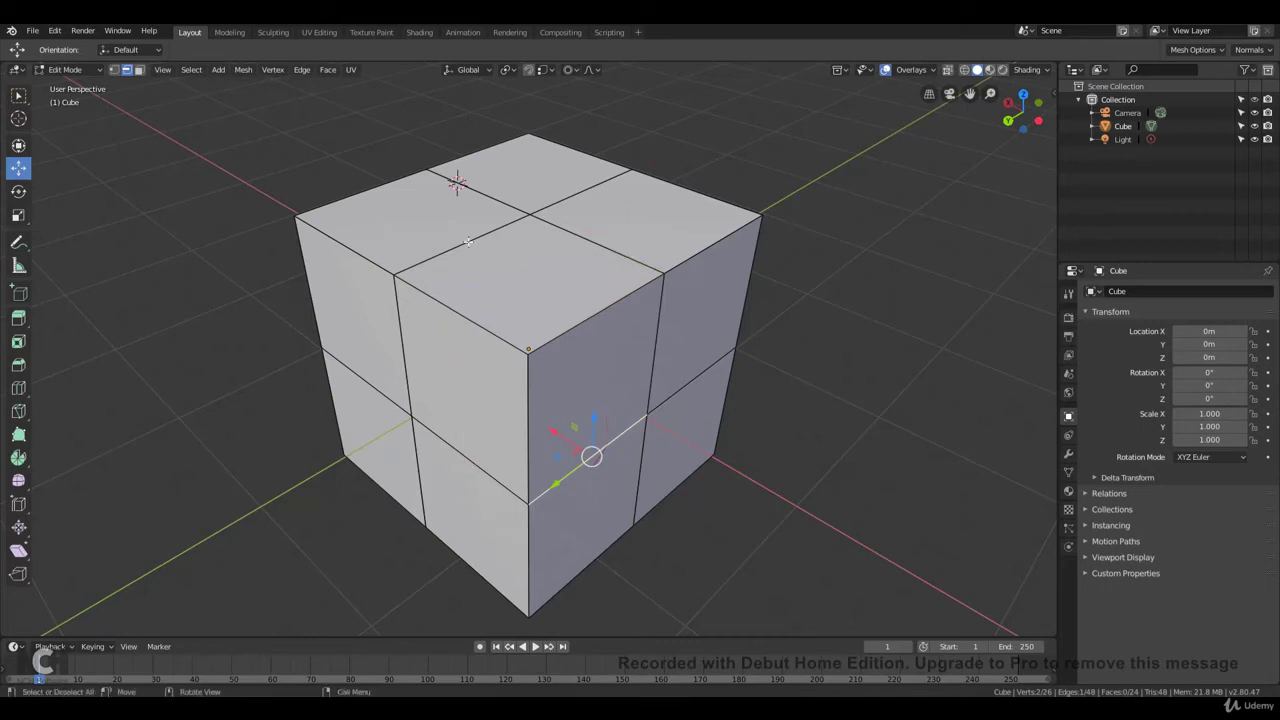
# Knife a diamond outline across the top face's centre line, giving 28 faces, then deselect all
pyautogui.click(467, 241)
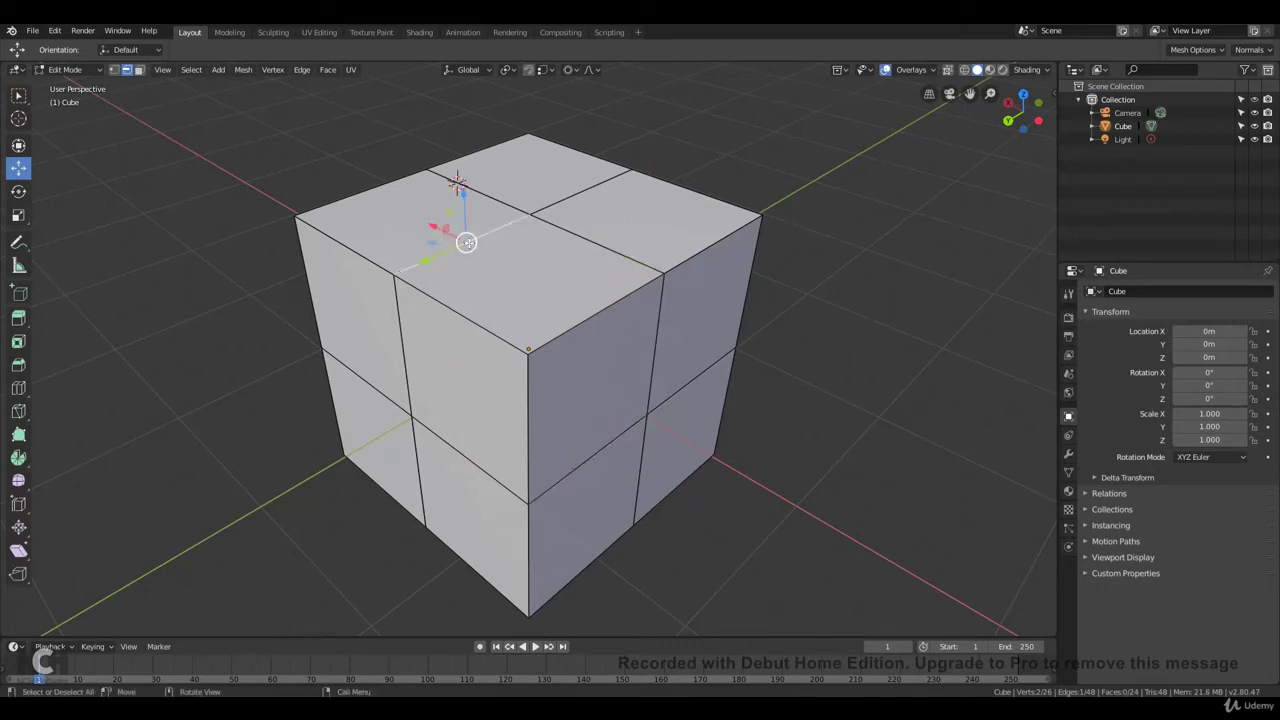
pyautogui.press('k')
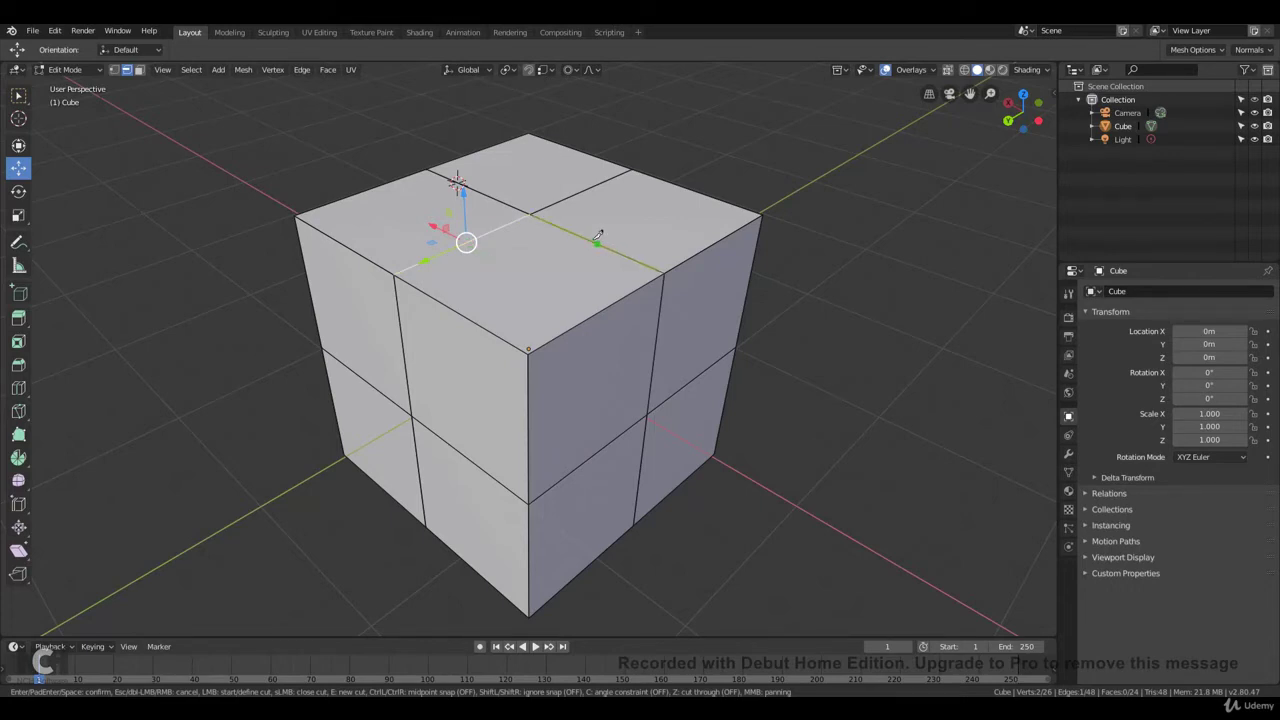
pyautogui.click(592, 240)
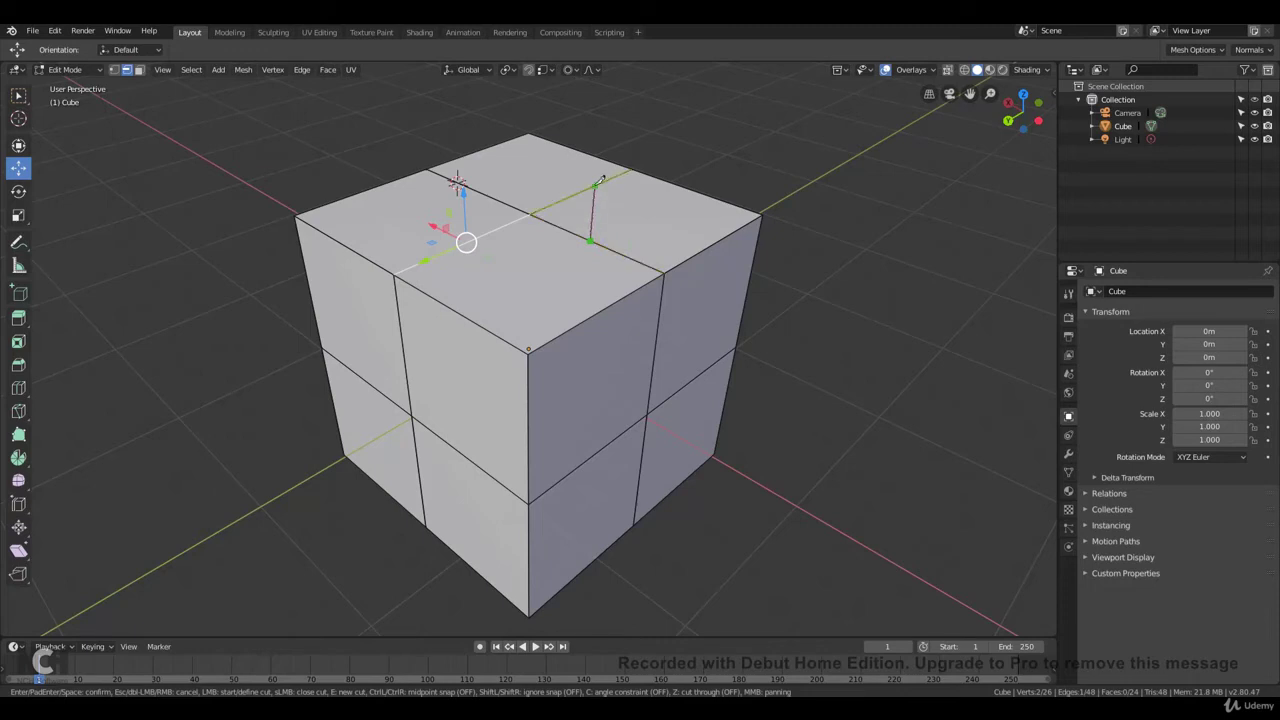
pyautogui.click(595, 186)
pyautogui.click(474, 190)
pyautogui.click(474, 205)
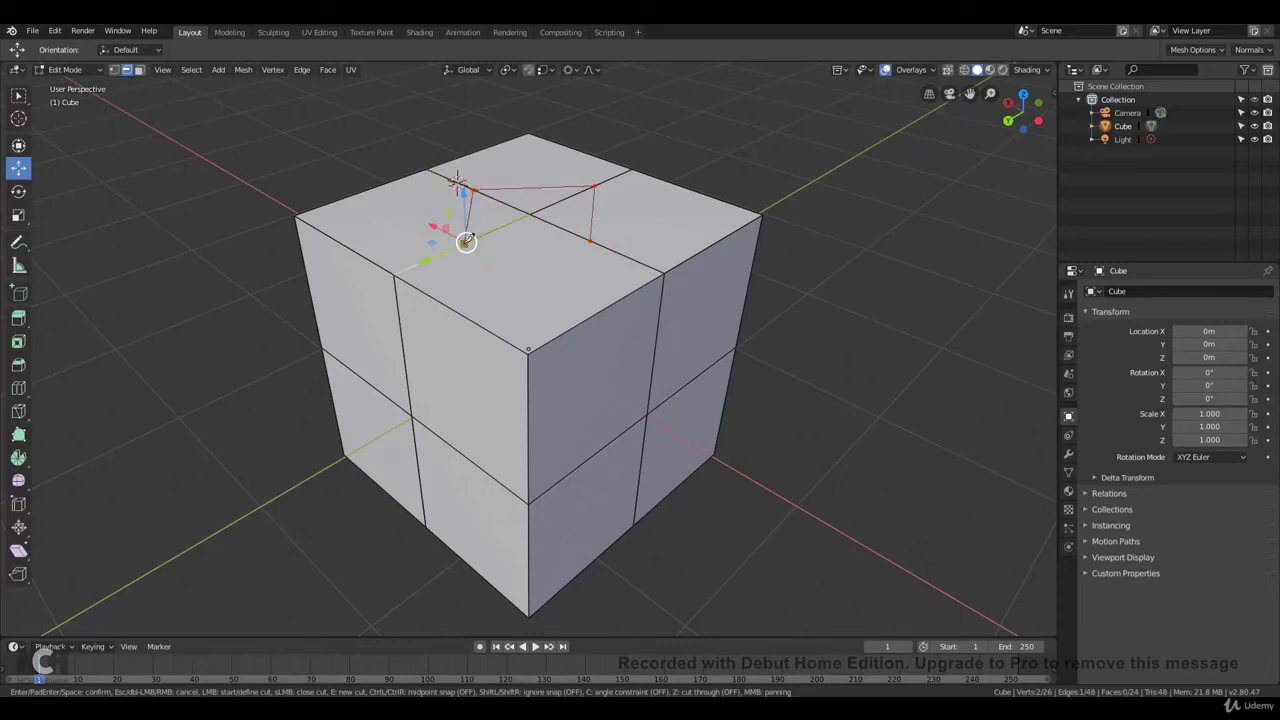
pyautogui.click(466, 241)
pyautogui.press('Return')
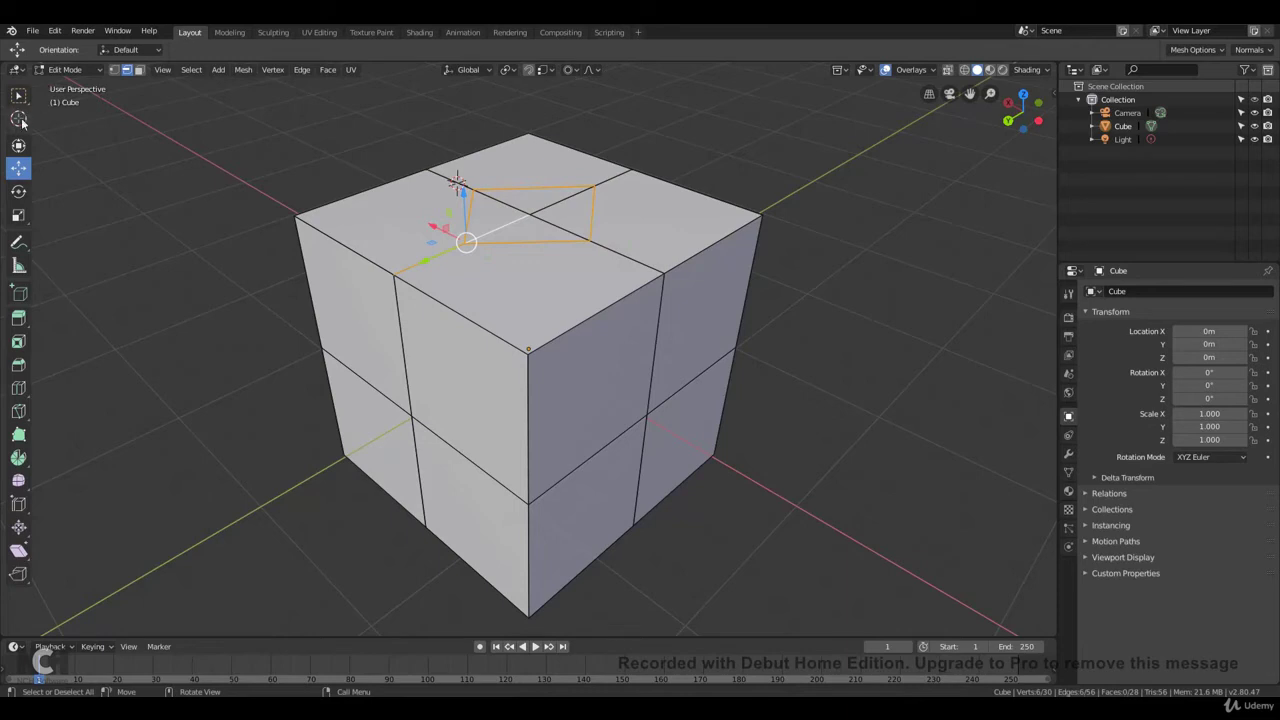
pyautogui.press('2')
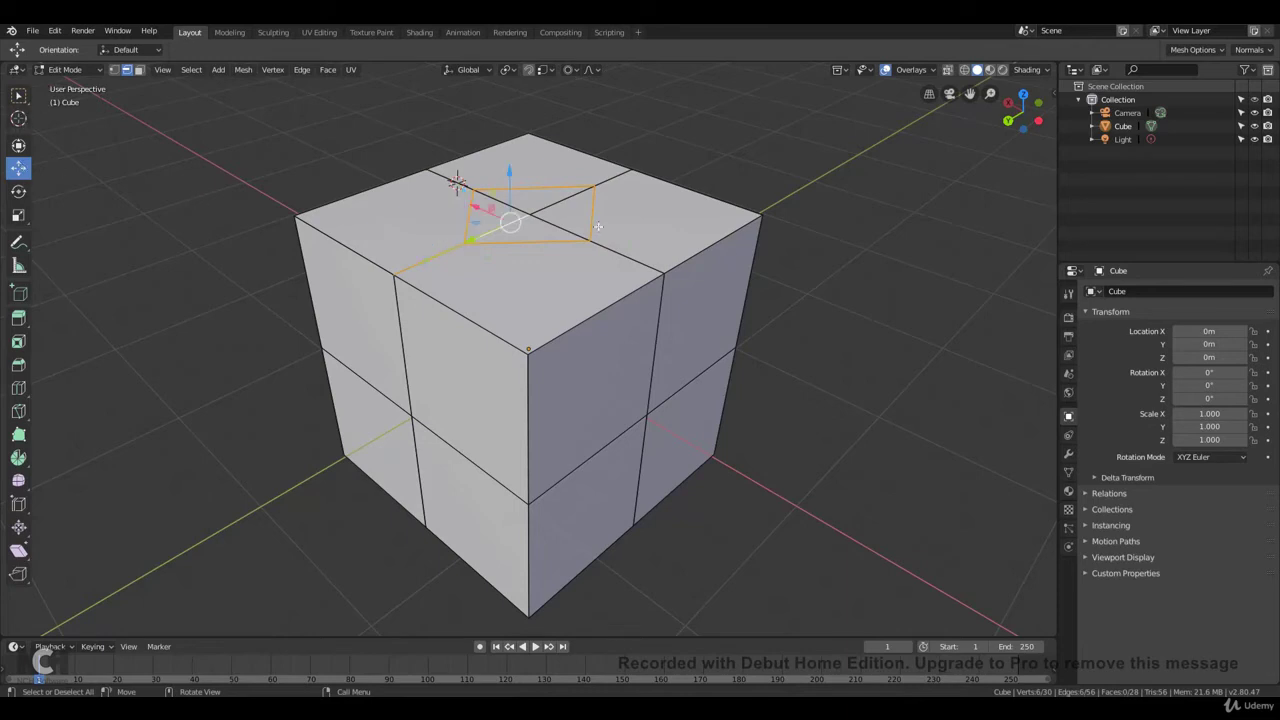
pyautogui.hotkey('alt', 'a')
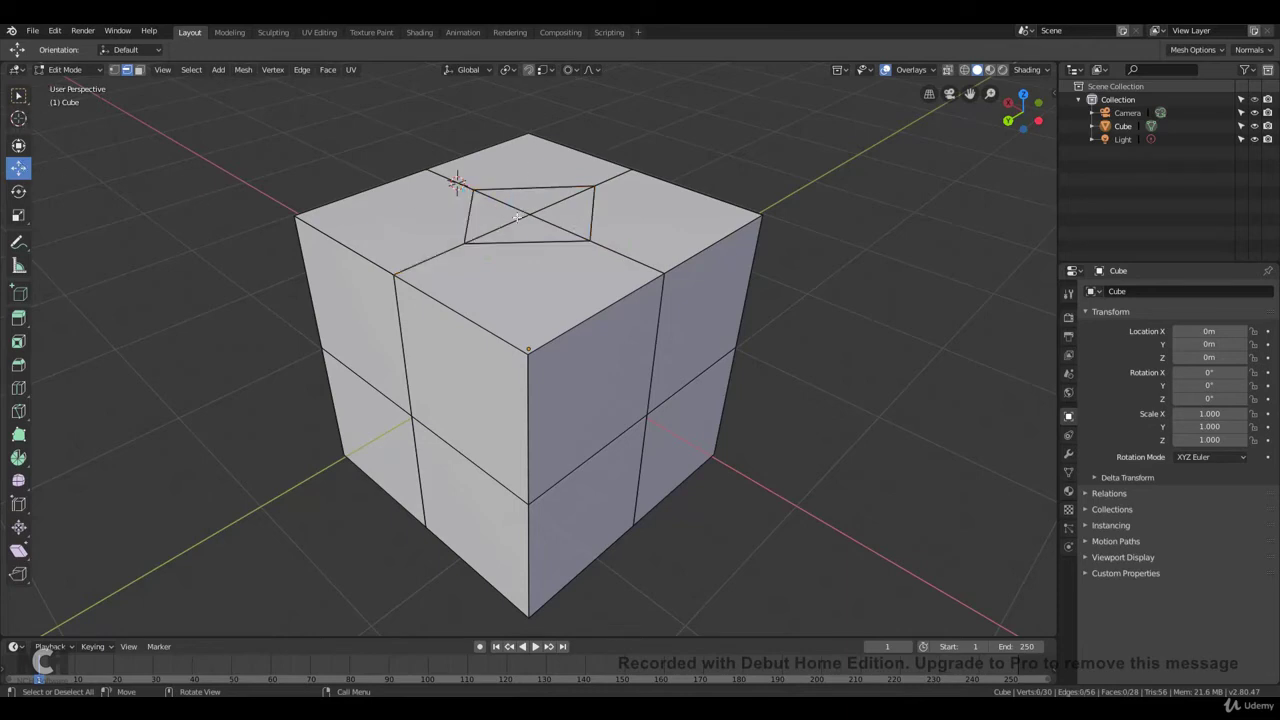
# In Face mode, extrude the front quarter of the top face upward into a block
pyautogui.click(141, 72)
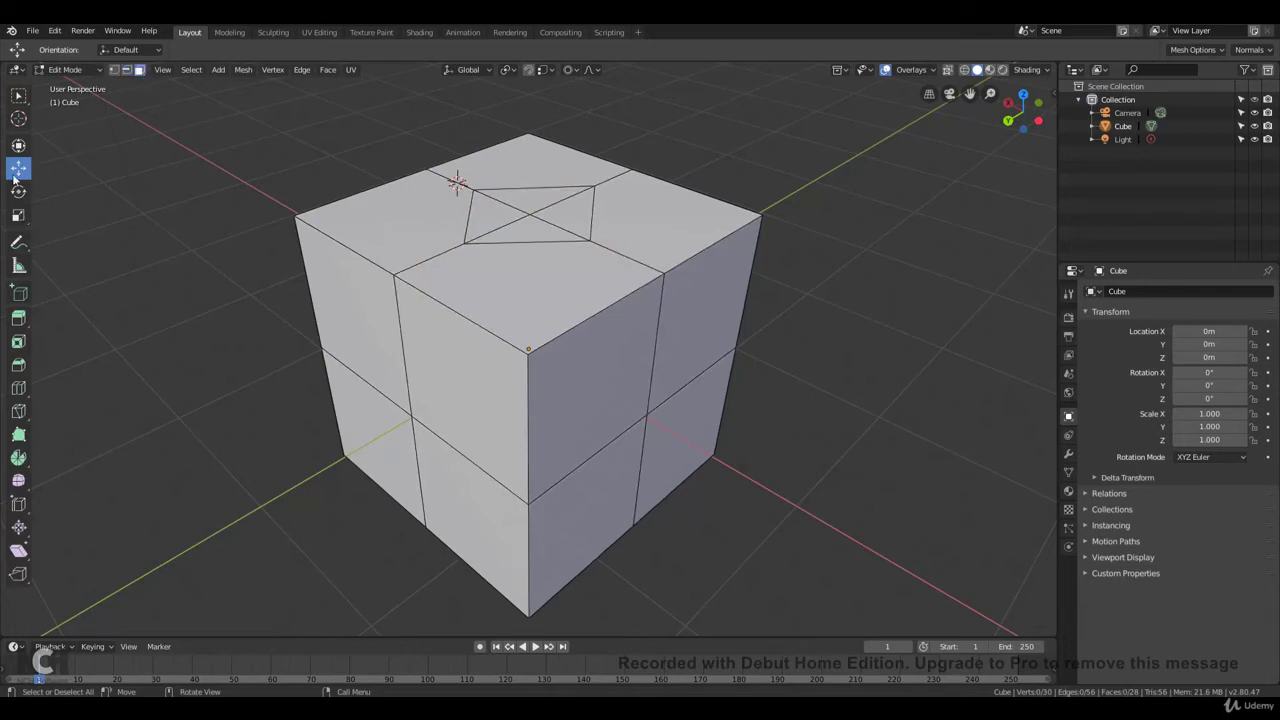
pyautogui.click(488, 212)
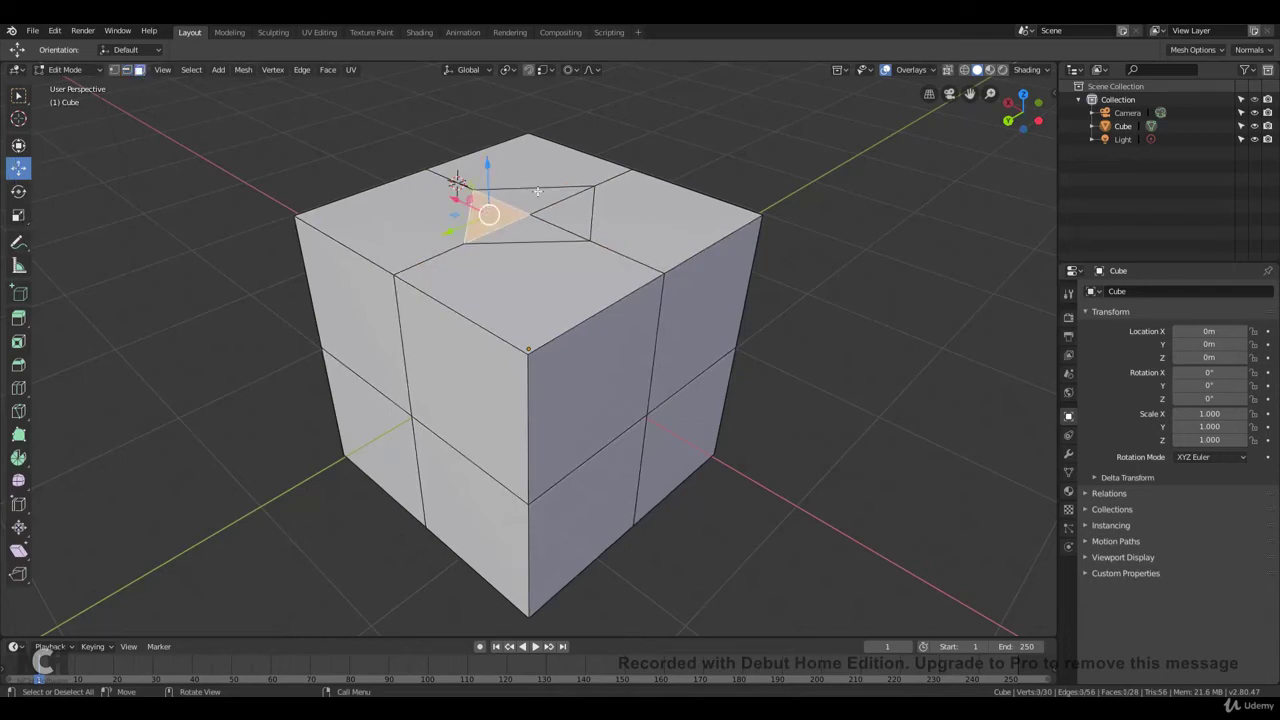
pyautogui.click(567, 201)
pyautogui.moveTo(580, 212); pyautogui.dragTo(572, 218)
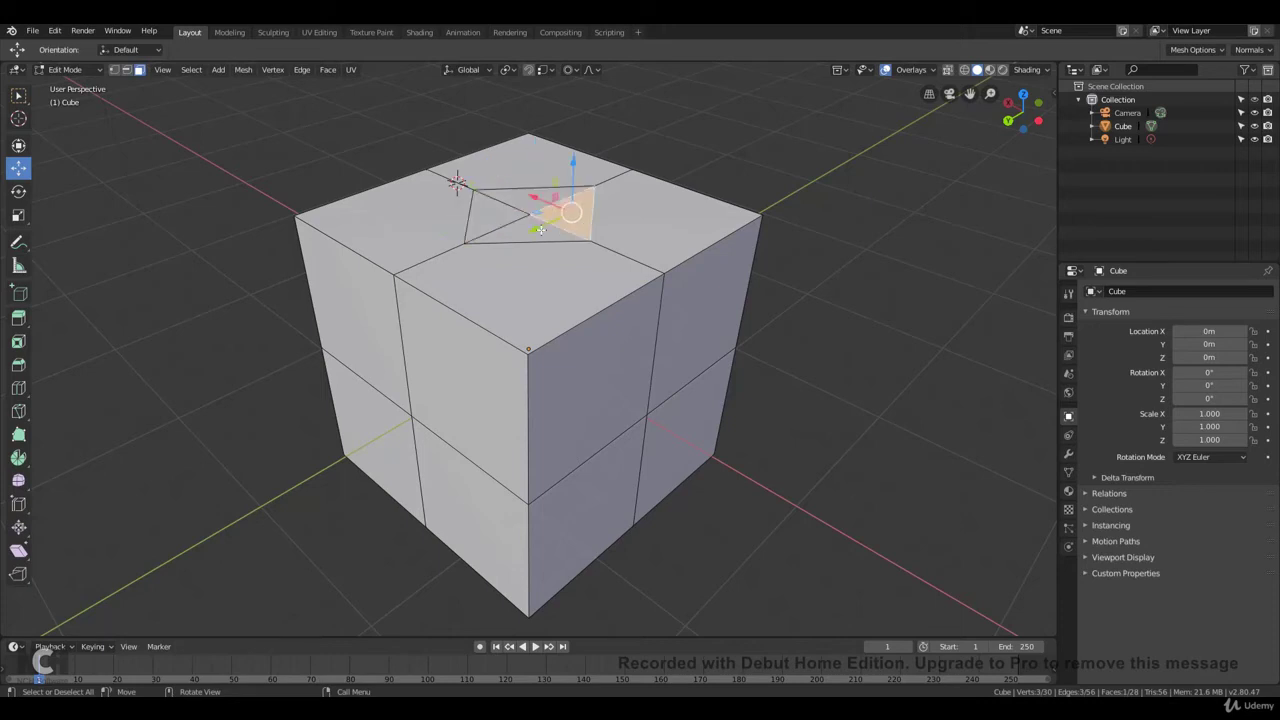
pyautogui.click(503, 276)
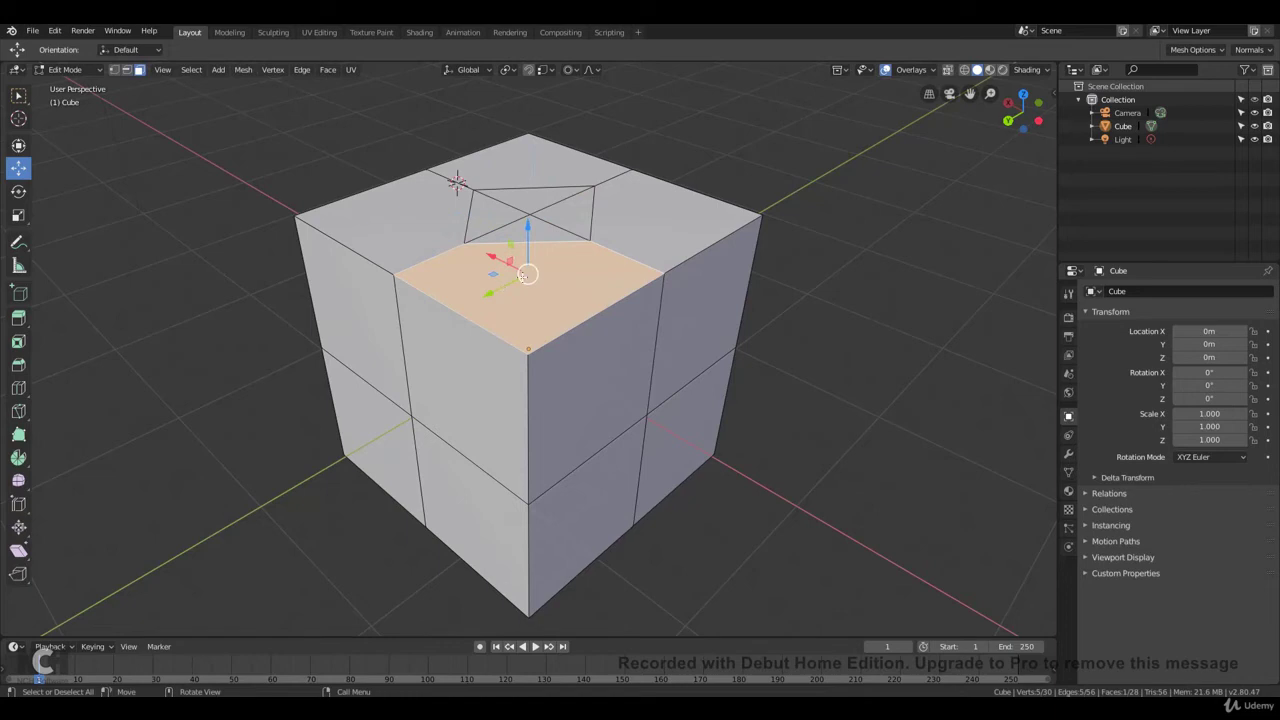
pyautogui.press('e')
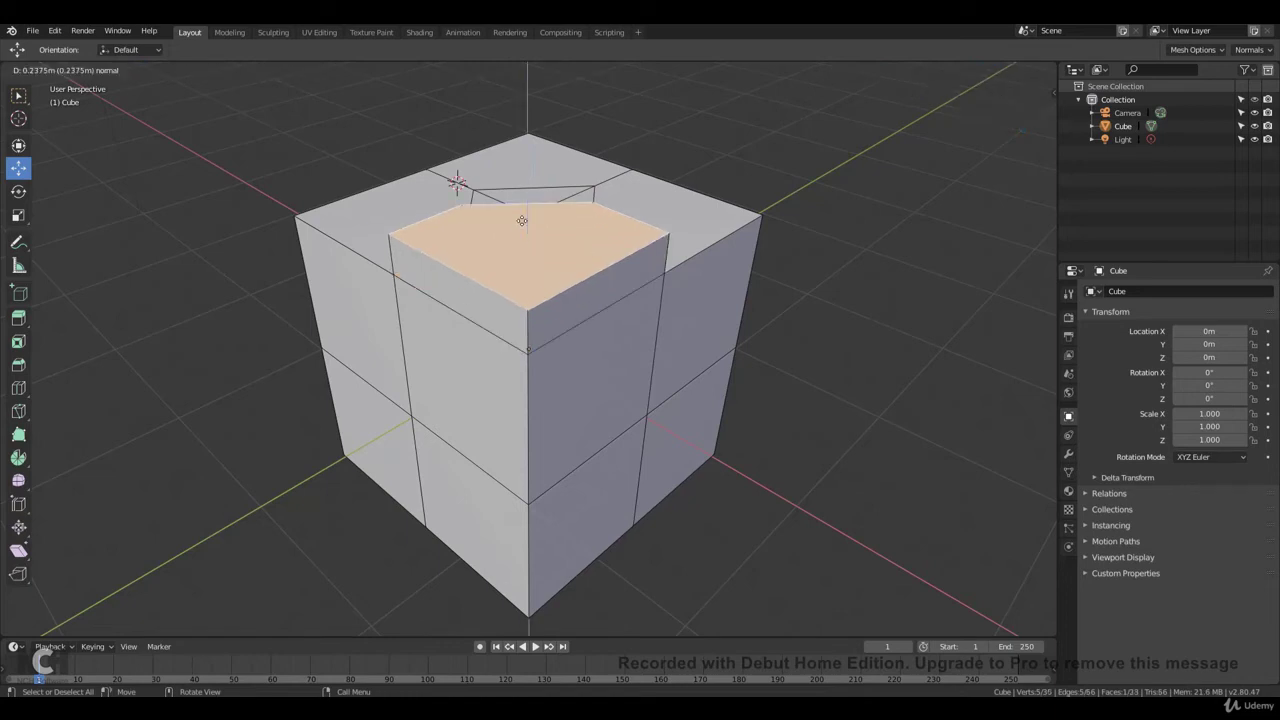
pyautogui.click(521, 218)
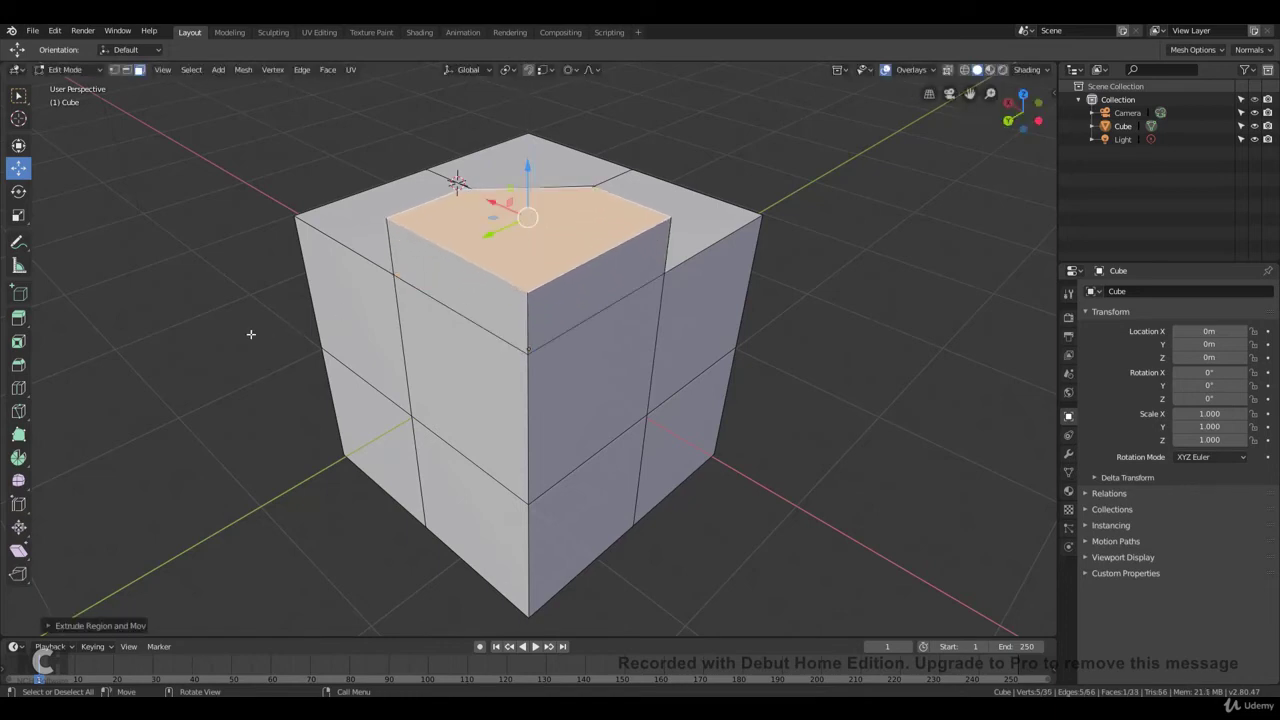
pyautogui.moveTo(251, 334); pyautogui.dragTo(502, 237, button='middle')
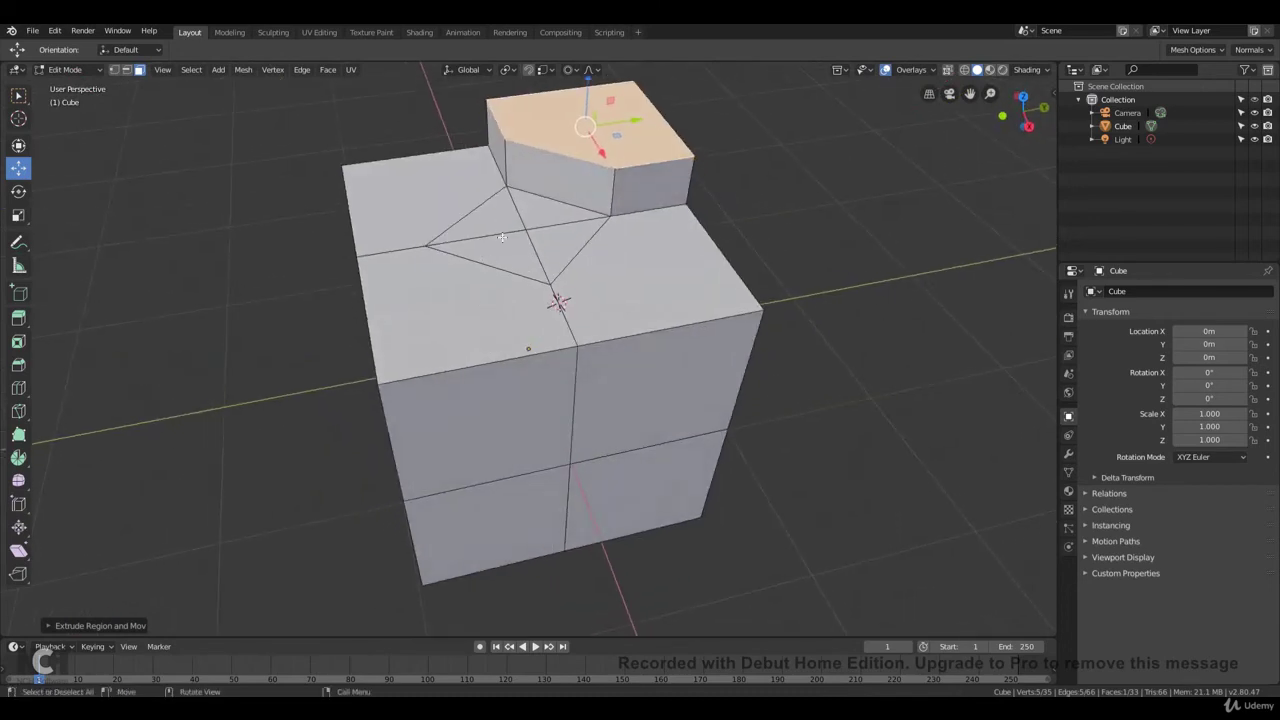
# Extrude the selected triangular face upward into a tall prism, bringing the mesh to 36 faces
pyautogui.press('e')
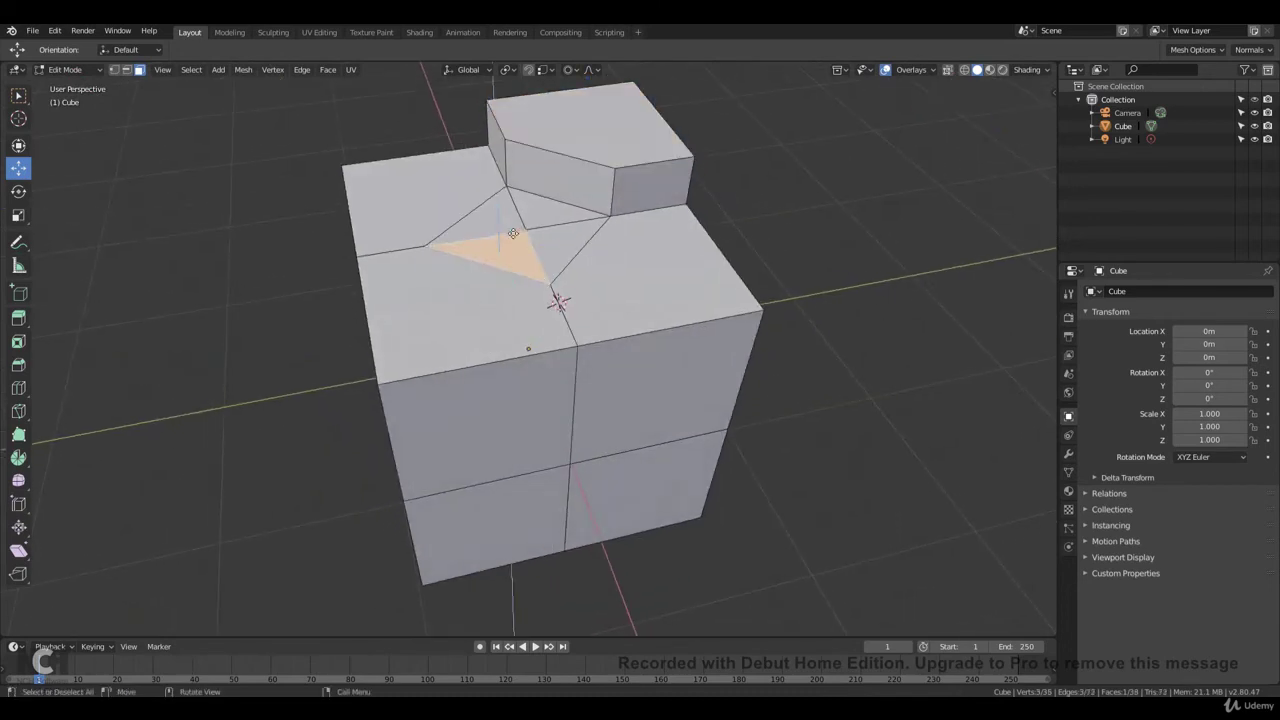
pyautogui.click(503, 176)
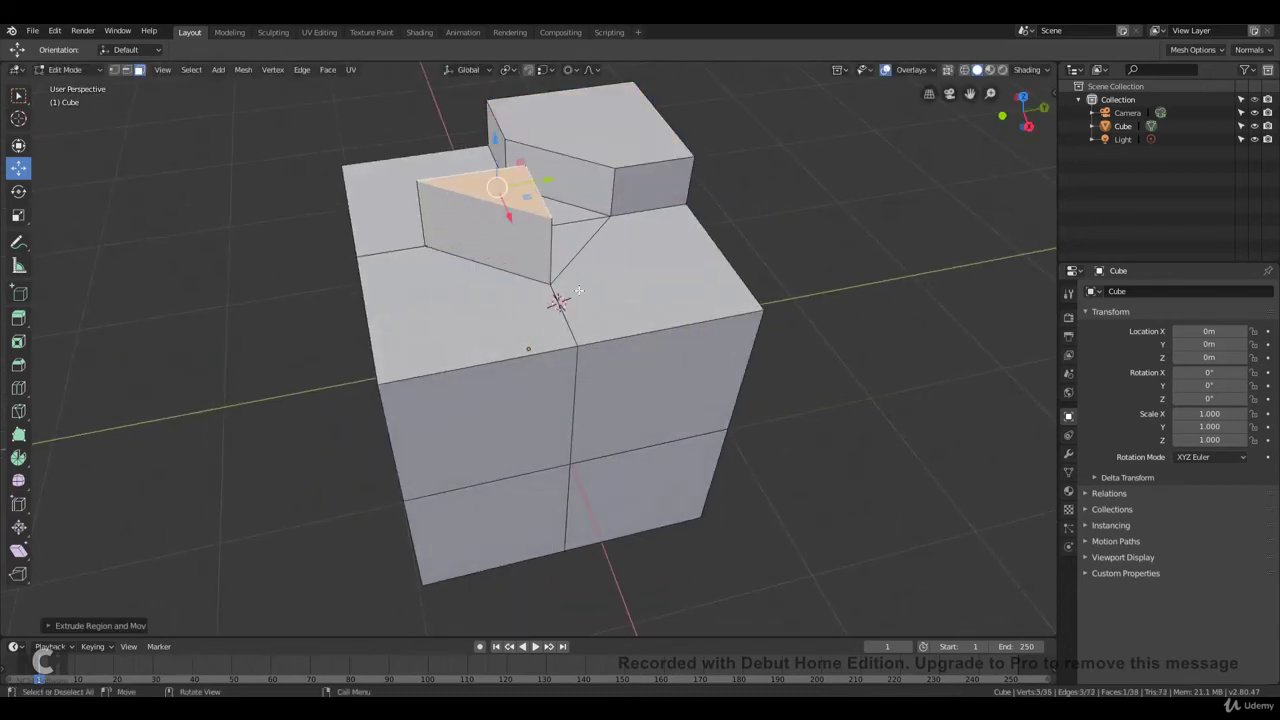
pyautogui.moveTo(503, 176)
pyautogui.mouseDown(button='middle')
pyautogui.moveTo(424, 205)
pyautogui.moveTo(443, 229)
pyautogui.moveTo(777, 297)
pyautogui.moveTo(789, 217)
pyautogui.moveTo(626, 195)
pyautogui.moveTo(574, 257)
pyautogui.moveTo(443, 286)
pyautogui.moveTo(414, 251)
pyautogui.moveTo(606, 241)
pyautogui.mouseUp(button='middle')
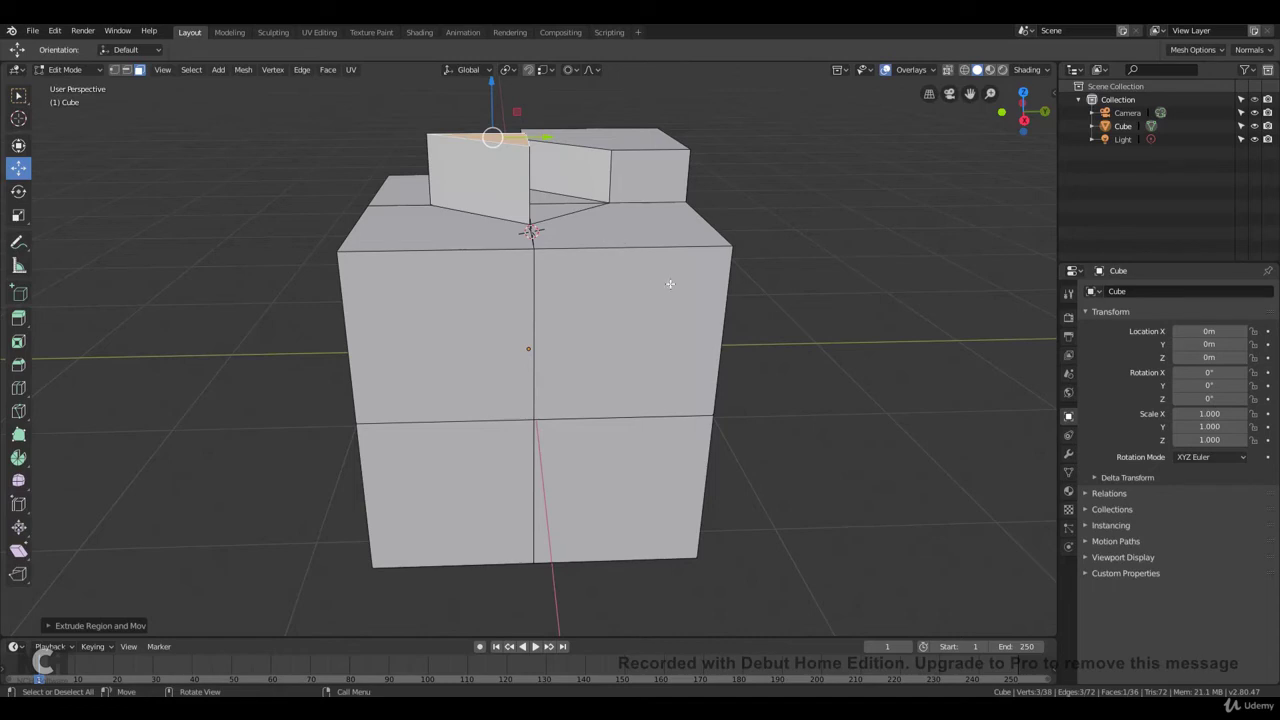
pyautogui.moveTo(667, 338)
pyautogui.mouseDown(button='middle')
pyautogui.moveTo(622, 246)
pyautogui.moveTo(408, 283)
pyautogui.moveTo(380, 217)
pyautogui.moveTo(314, 374)
pyautogui.moveTo(427, 419)
pyautogui.moveTo(543, 334)
pyautogui.moveTo(578, 329)
pyautogui.mouseUp(button='middle')
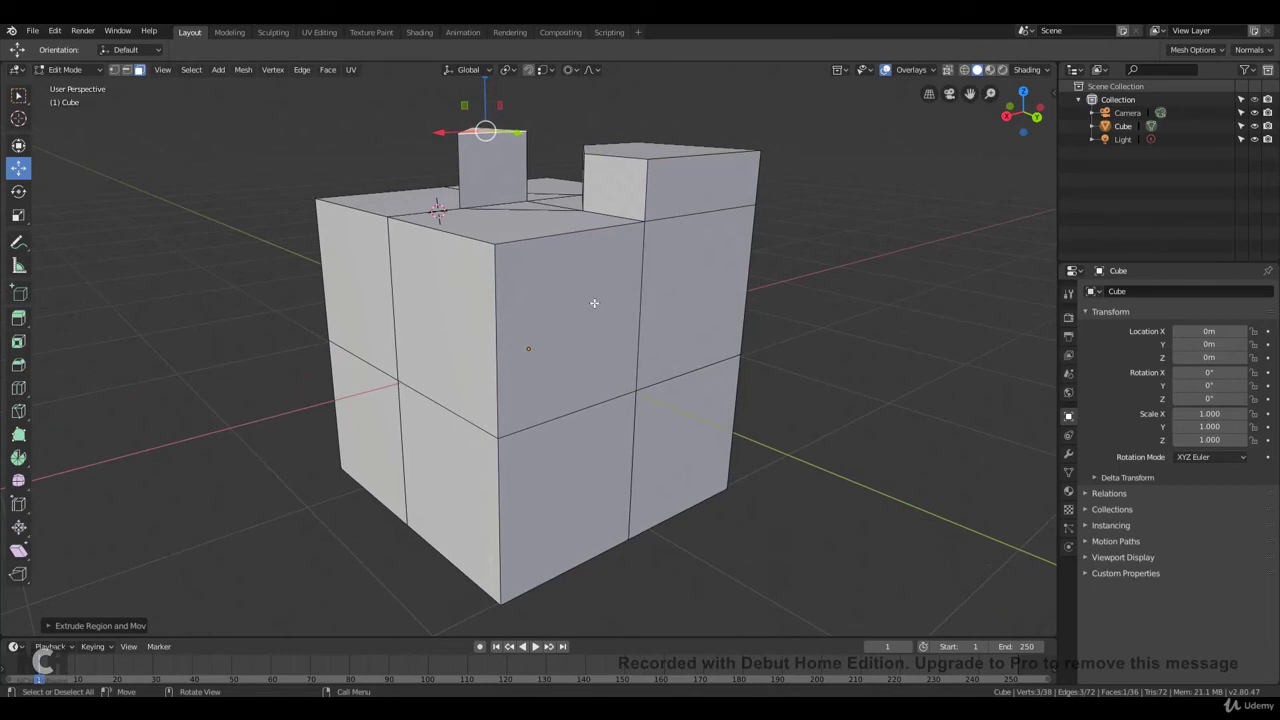
pyautogui.moveTo(582, 314)
pyautogui.mouseDown(button='middle')
pyautogui.moveTo(517, 428)
pyautogui.moveTo(523, 410)
pyautogui.moveTo(461, 393)
pyautogui.moveTo(667, 423)
pyautogui.moveTo(584, 427)
pyautogui.mouseUp(button='middle')
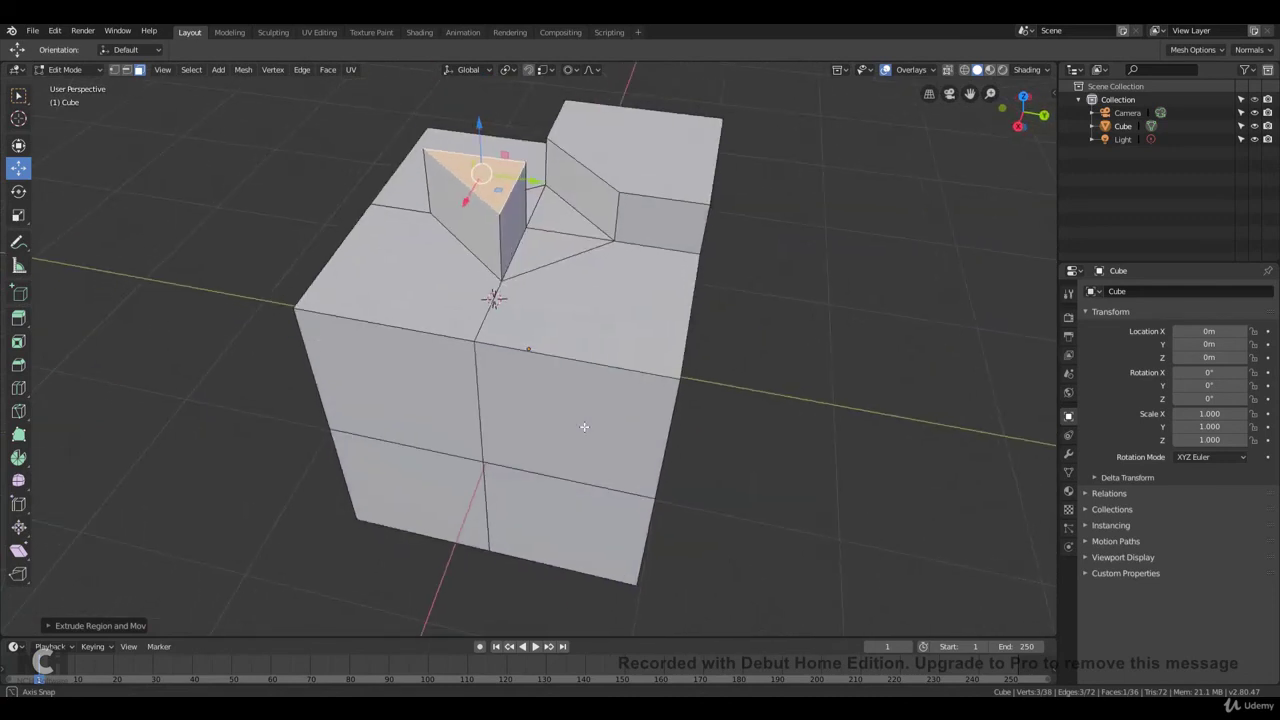